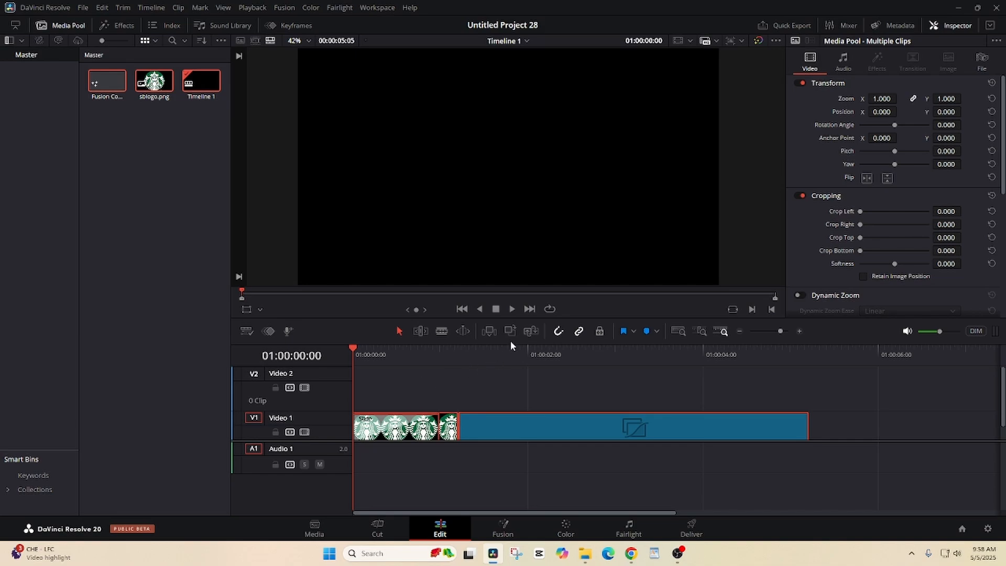
# Play the finished logo animation on Timeline 1 from the start to review the effect
pyautogui.click(512, 309)
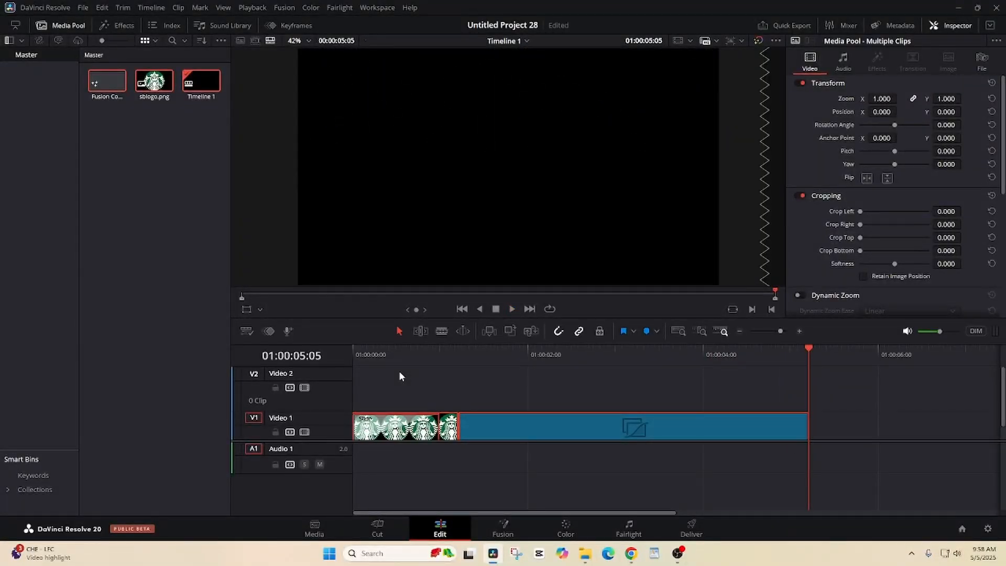
pyautogui.click(462, 309)
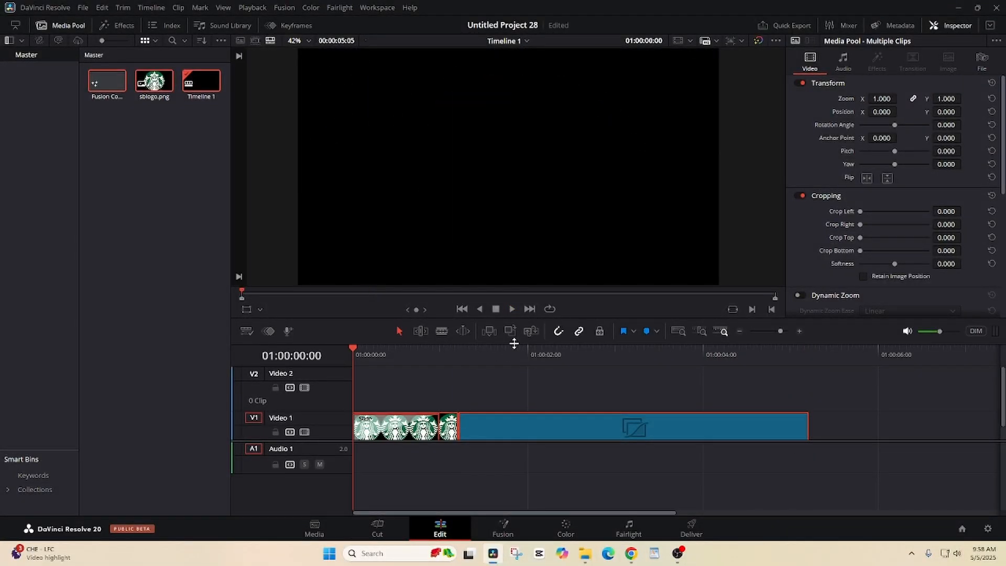
pyautogui.click(512, 309)
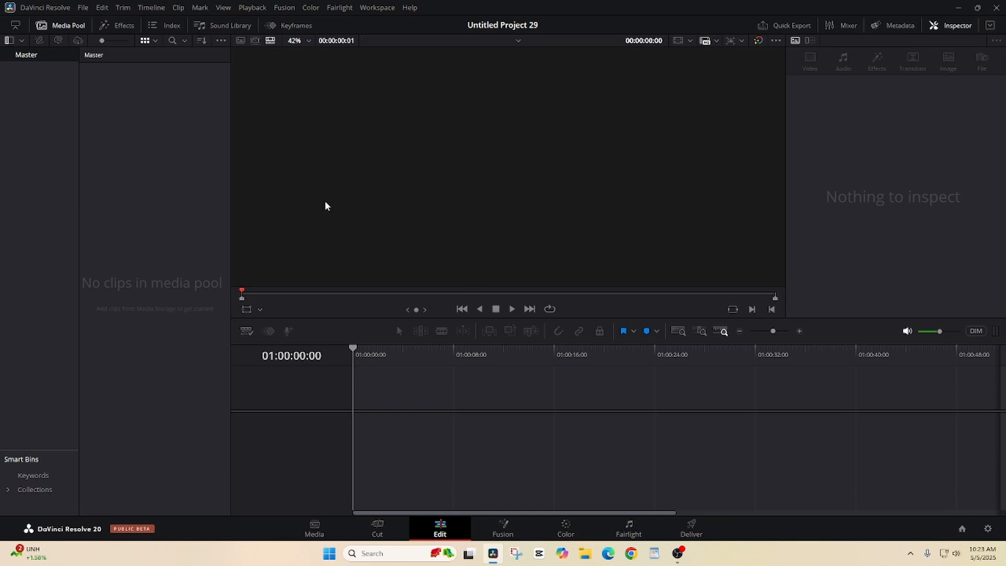
# Create a new 5-second Fusion composition at 24 fps in the media pool
pyautogui.rightClick(149, 152)
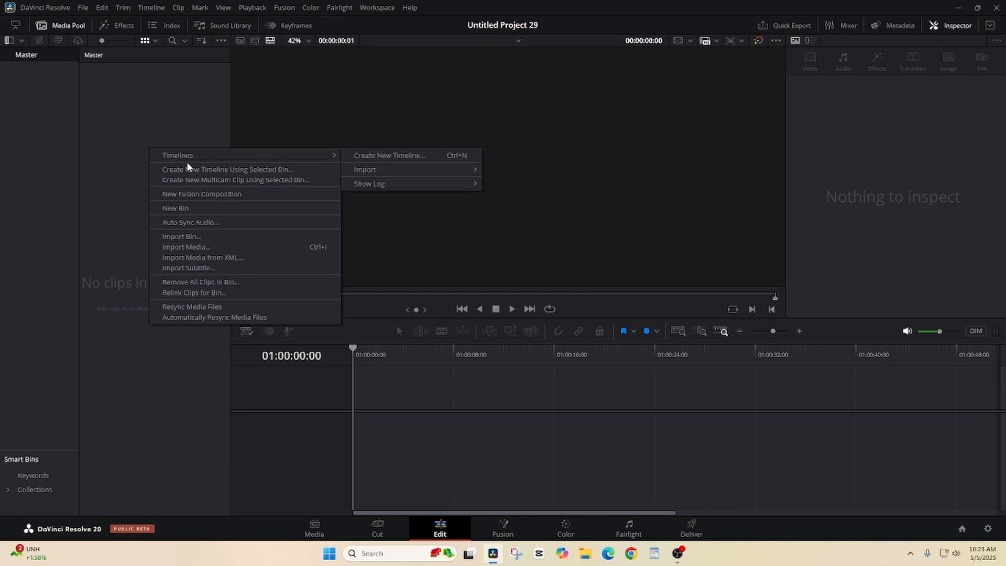
pyautogui.click(192, 195)
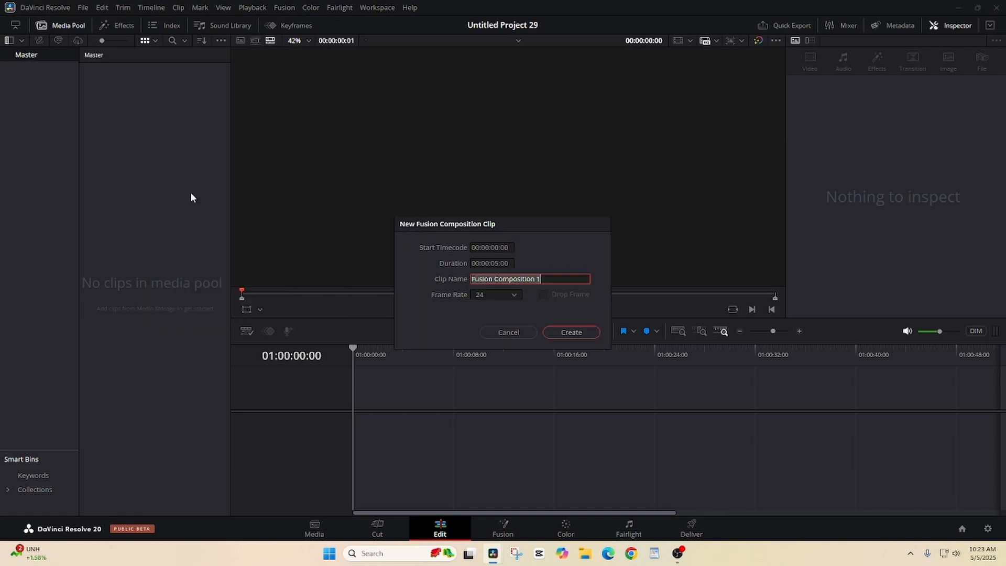
pyautogui.click(560, 332)
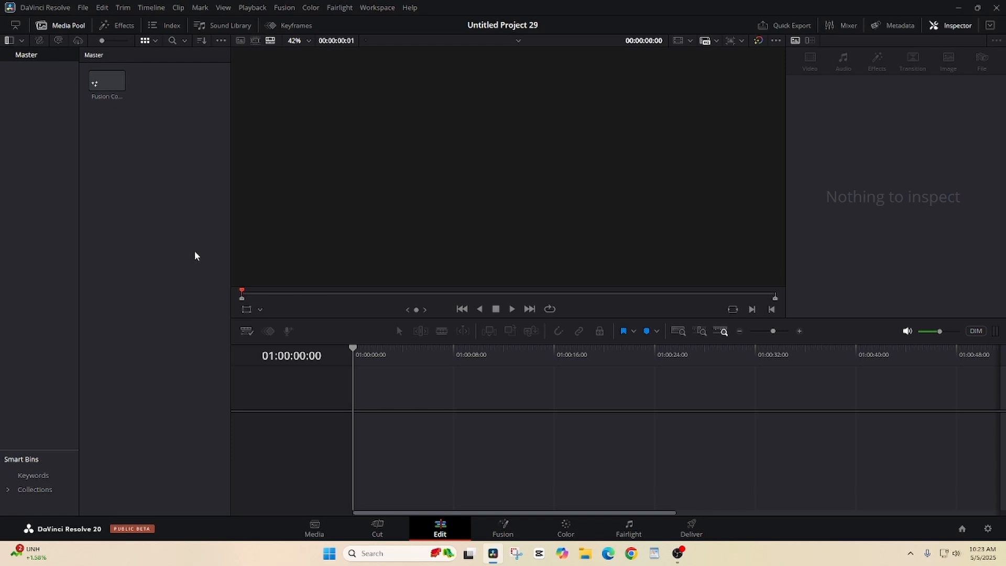
# Place the Fusion composition at the start of a new timeline and shorten the clip to 4 seconds
pyautogui.click(103, 82)
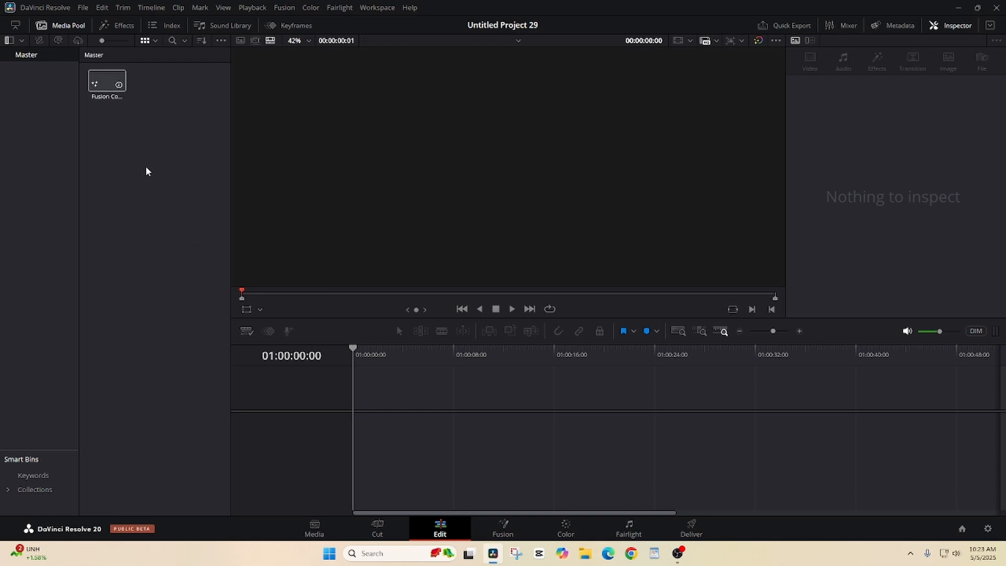
pyautogui.moveTo(106, 81); pyautogui.dragTo(367, 413)
pyautogui.click(735, 413)
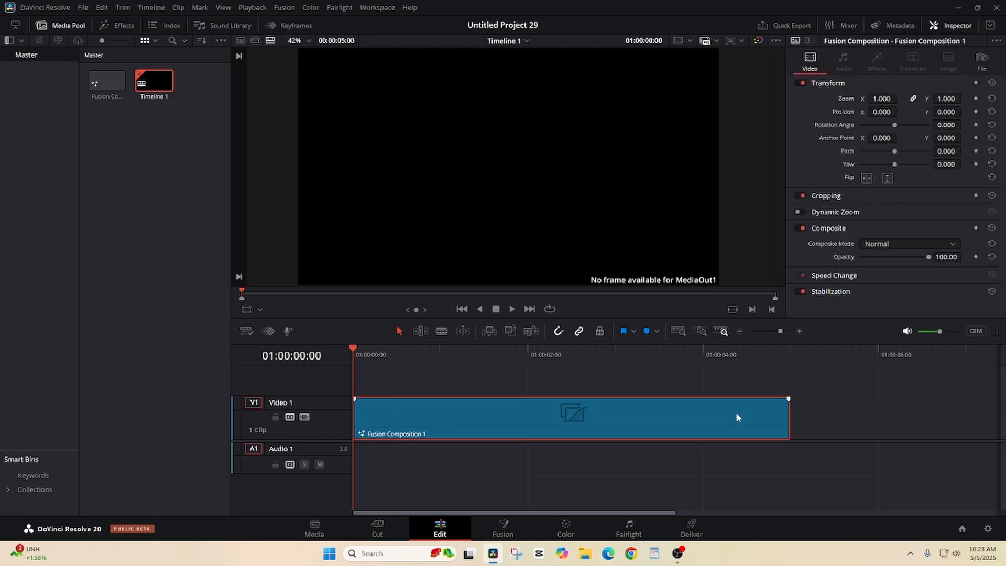
pyautogui.moveTo(789, 418); pyautogui.dragTo(702, 424)
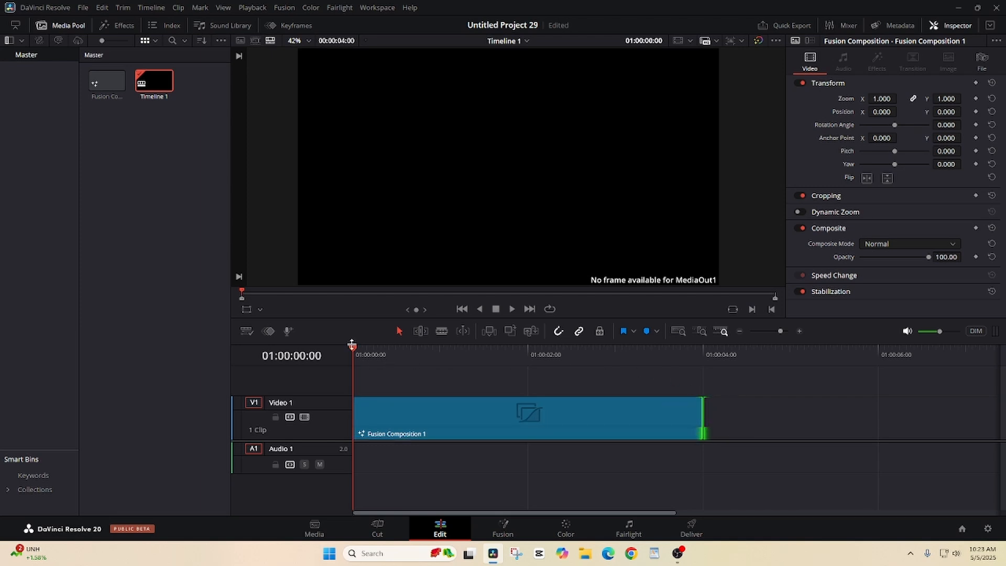
# Open the composition on the Fusion page from its first frame and move the MediaOut1 node farther right to make room
pyautogui.moveTo(353, 348); pyautogui.dragTo(319, 362)
pyautogui.click(500, 529)
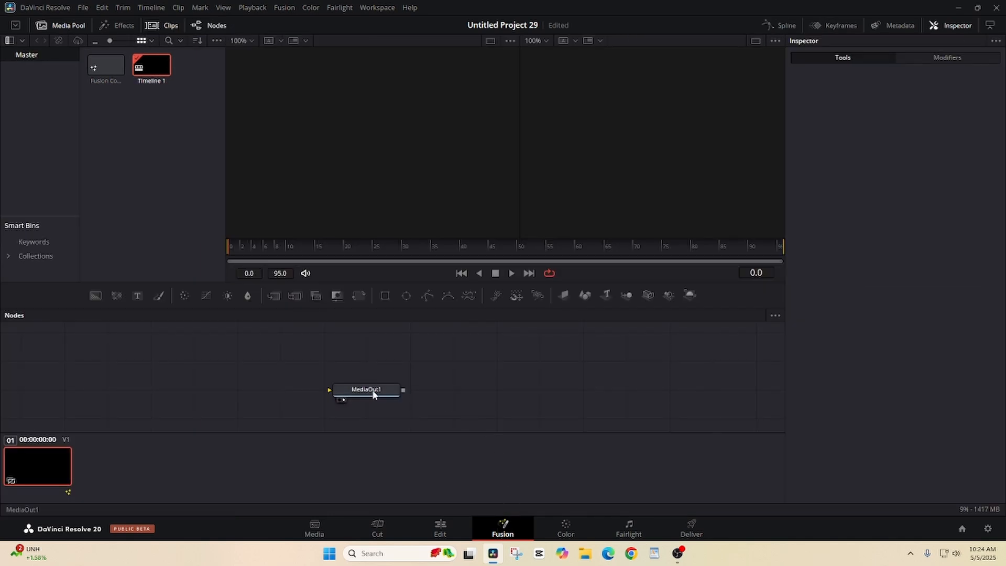
pyautogui.moveTo(369, 393); pyautogui.dragTo(607, 395)
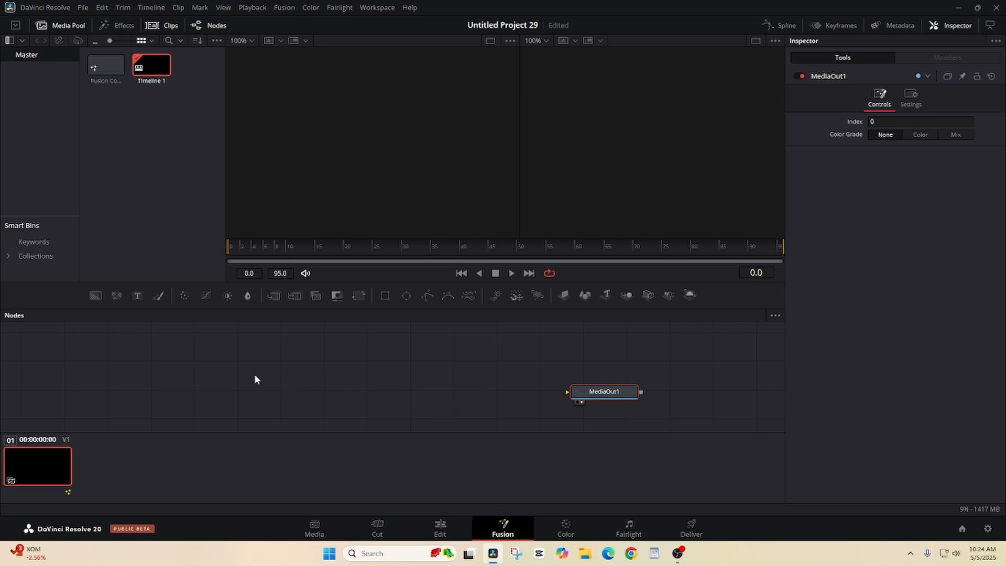
# Import sblogo.png into the media pool and add it to the node graph as a media input
pyautogui.rightClick(142, 131)
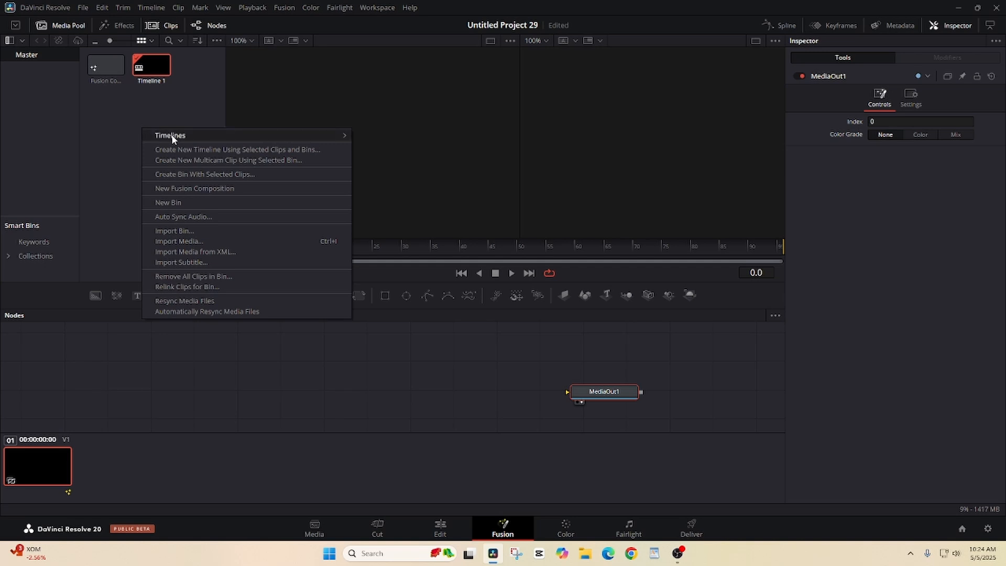
pyautogui.click(179, 241)
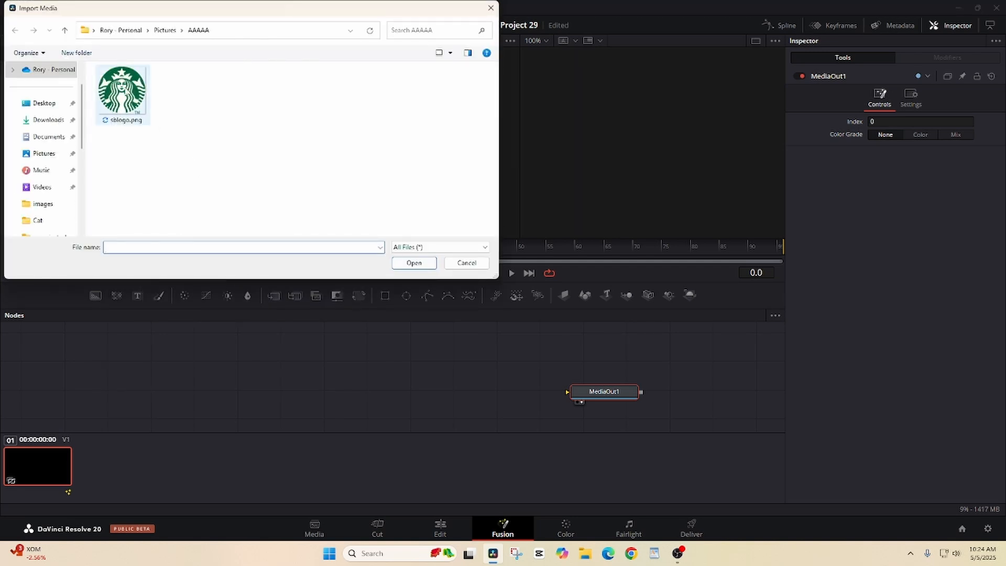
pyautogui.doubleClick(117, 92)
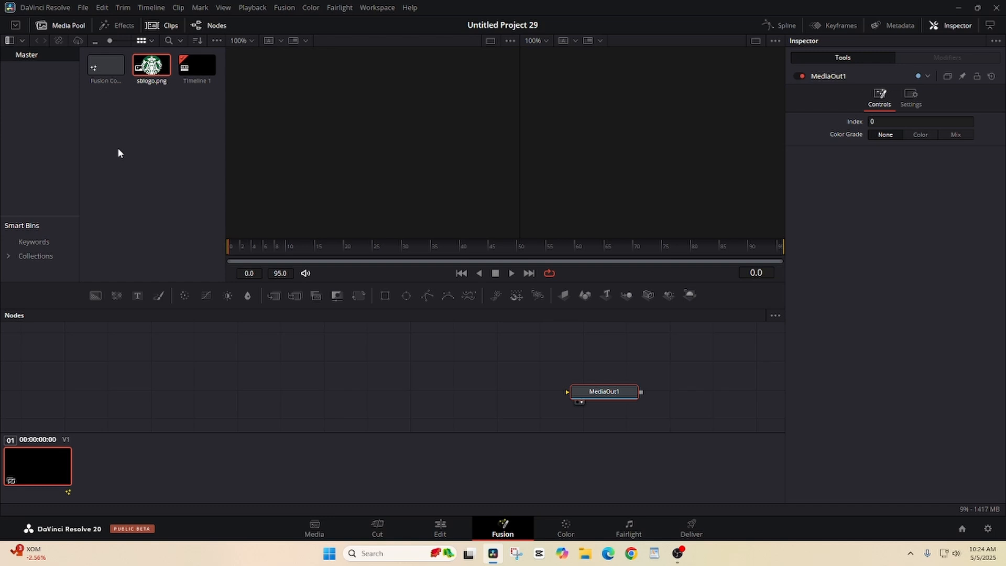
pyautogui.moveTo(151, 66); pyautogui.dragTo(206, 384)
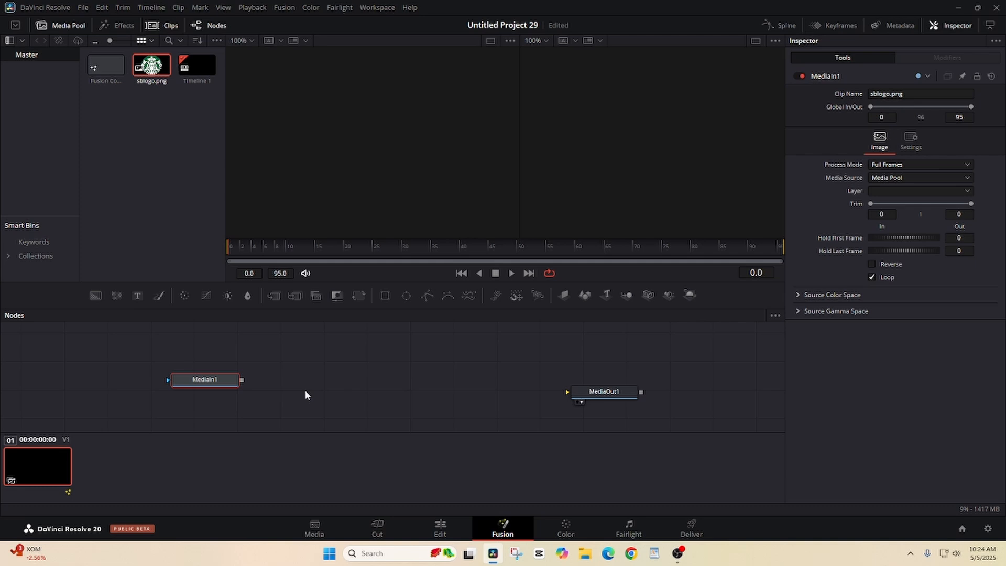
# Rename the MediaIn1 node to logo and show it in the first viewer, dismissing the upgrade notice
pyautogui.press('F2')
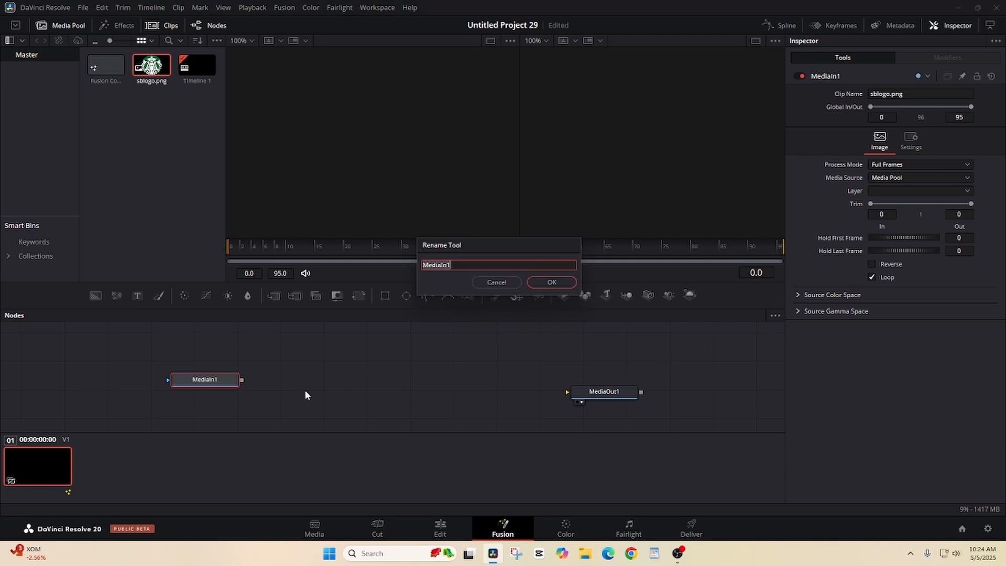
pyautogui.write('logo')
pyautogui.click(542, 284)
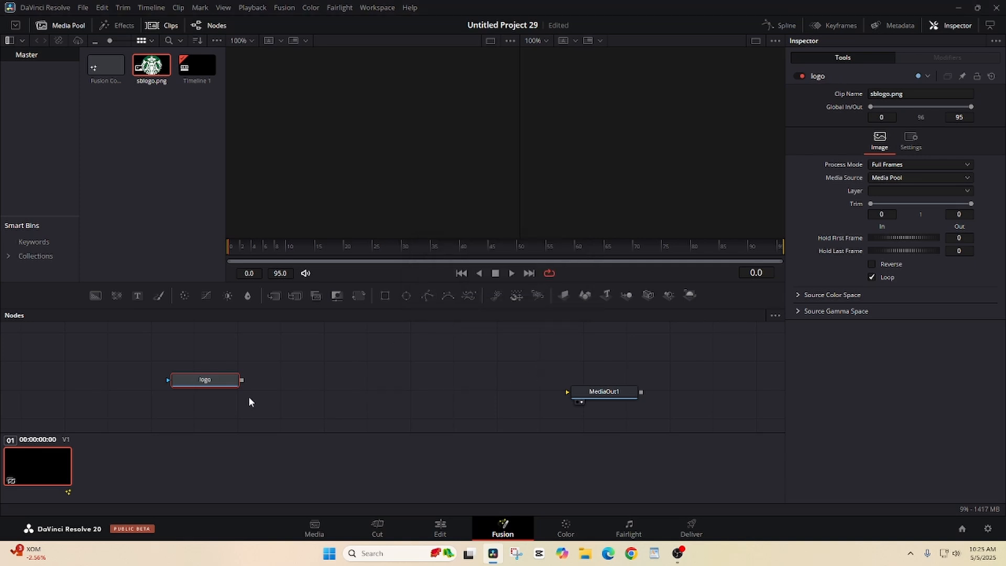
pyautogui.moveTo(218, 382); pyautogui.dragTo(319, 153)
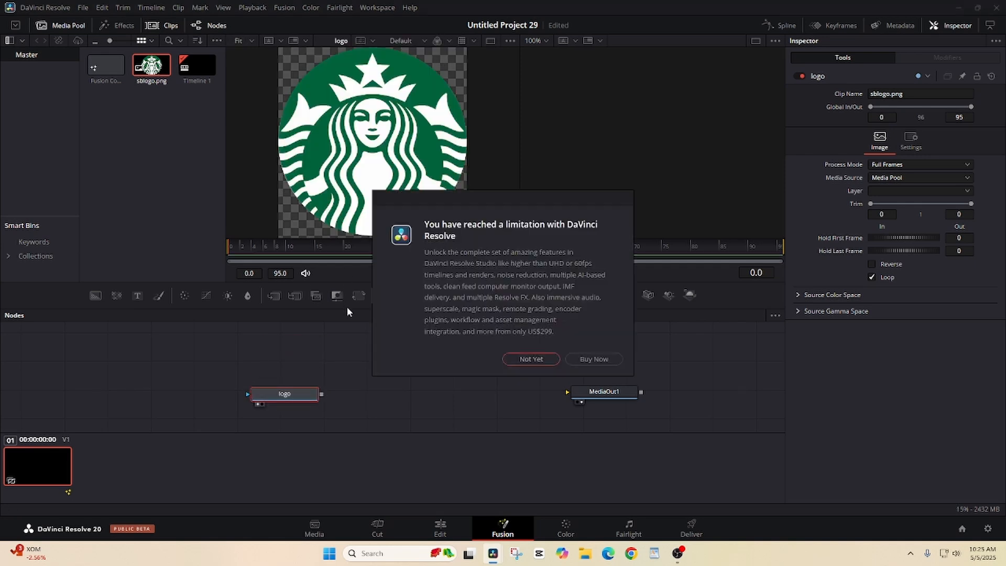
pyautogui.click(517, 359)
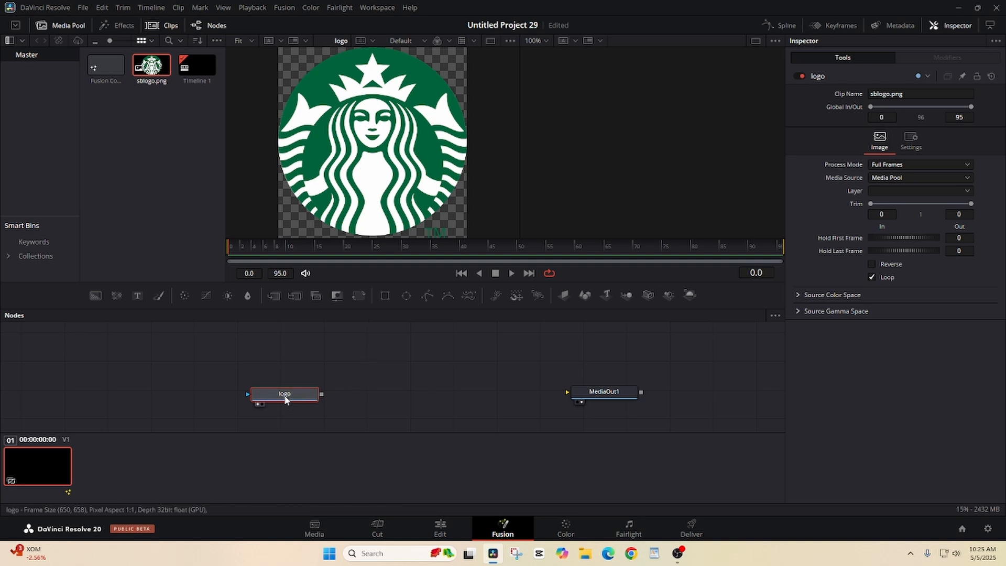
# Connect the logo node to MediaOut1 to preview the image, and remove that connection
pyautogui.click(607, 396)
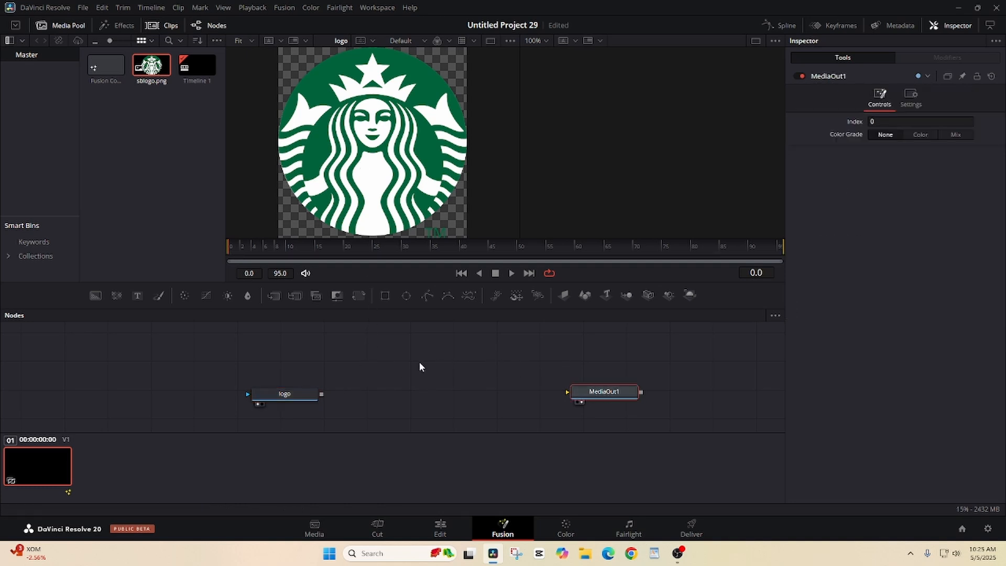
pyautogui.moveTo(322, 394); pyautogui.dragTo(569, 391)
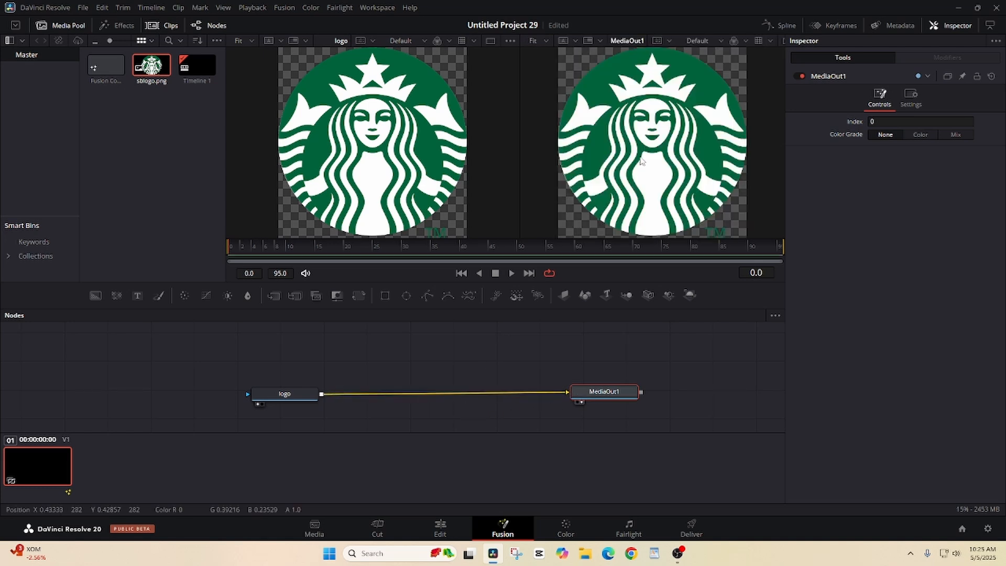
pyautogui.click(557, 392)
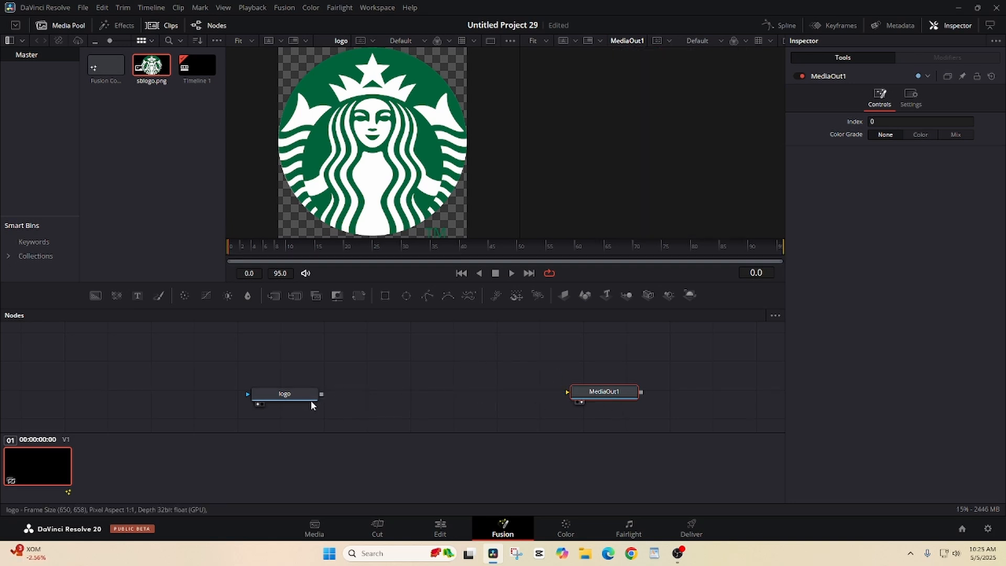
# Move the logo node slightly away from MediaOut1 and add a pImageEmitter node fed by it
pyautogui.moveTo(300, 398); pyautogui.dragTo(283, 390)
pyautogui.click(459, 369)
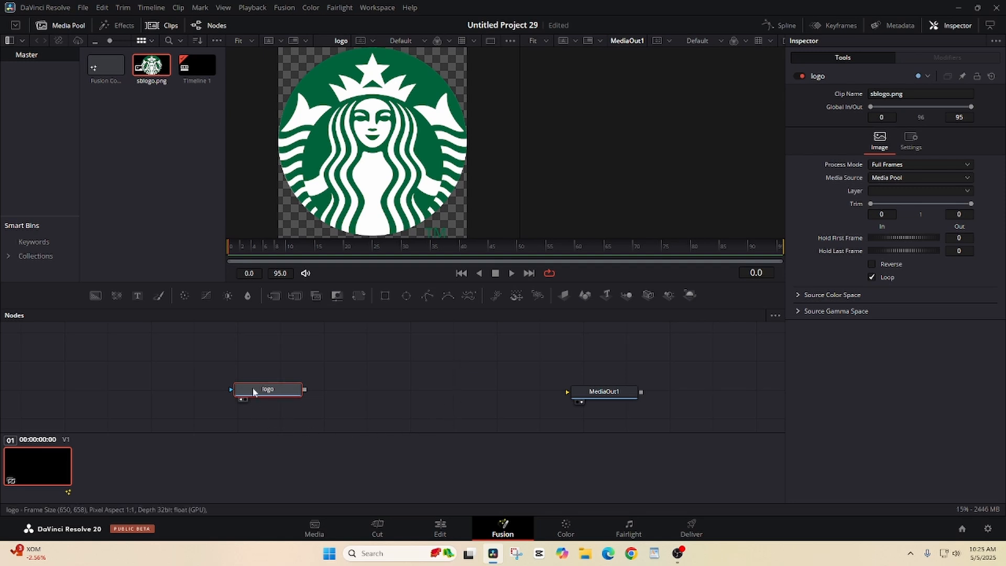
pyautogui.moveTo(251, 390)
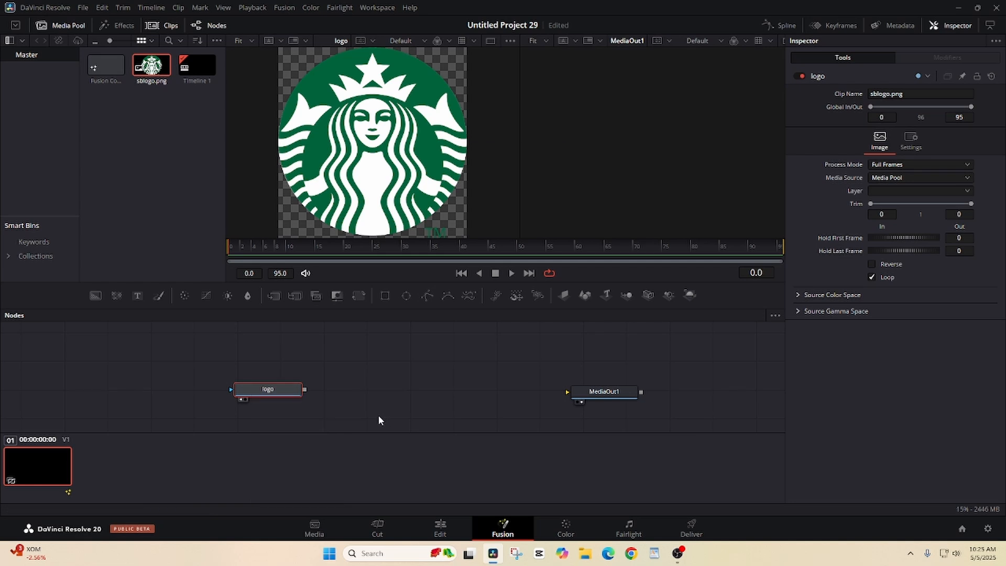
pyautogui.hotkey('shift', 'space')
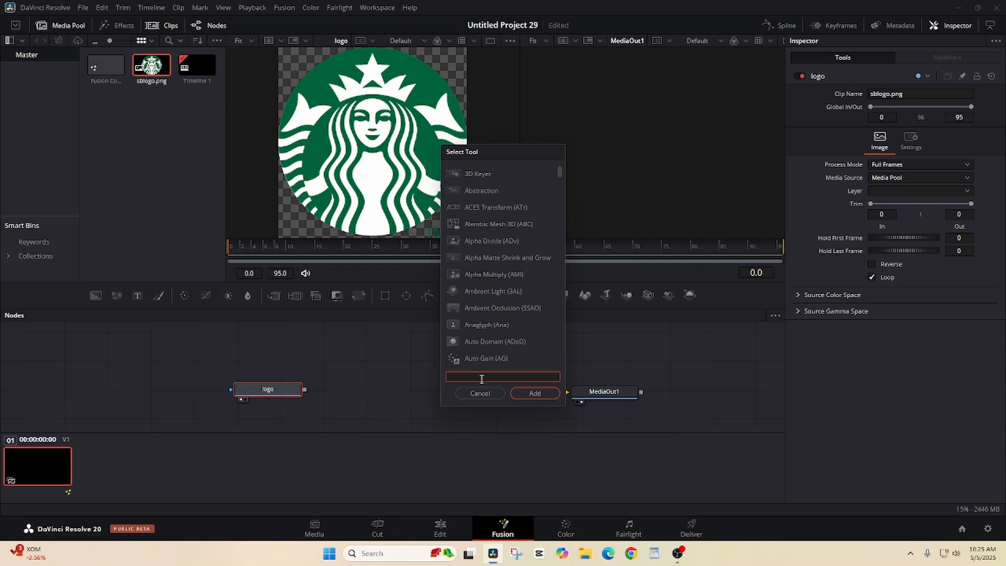
pyautogui.write('pimage')
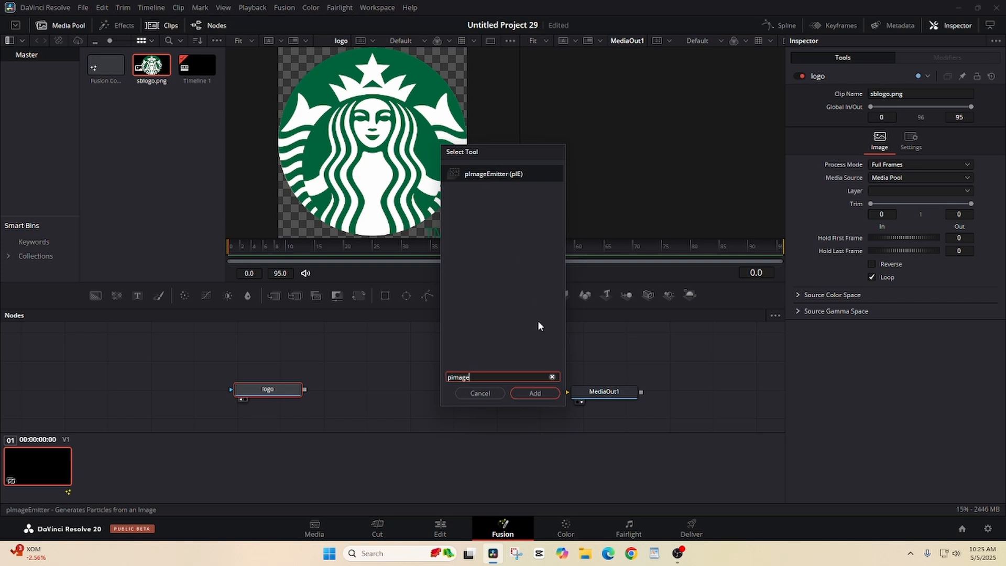
pyautogui.click(535, 393)
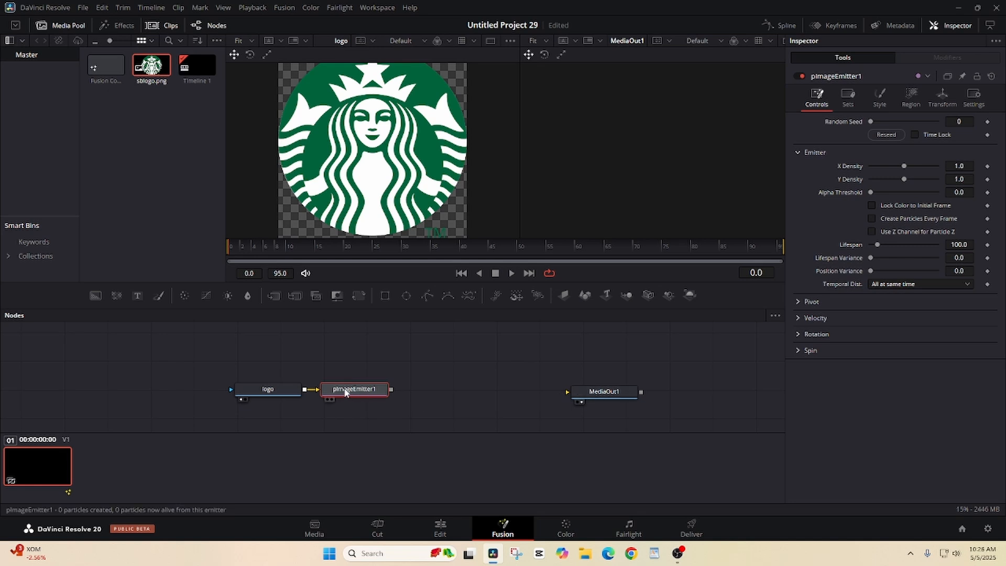
# Add a pRender node connected after the pImageEmitter1 node
pyautogui.hotkey('shift', 'space')
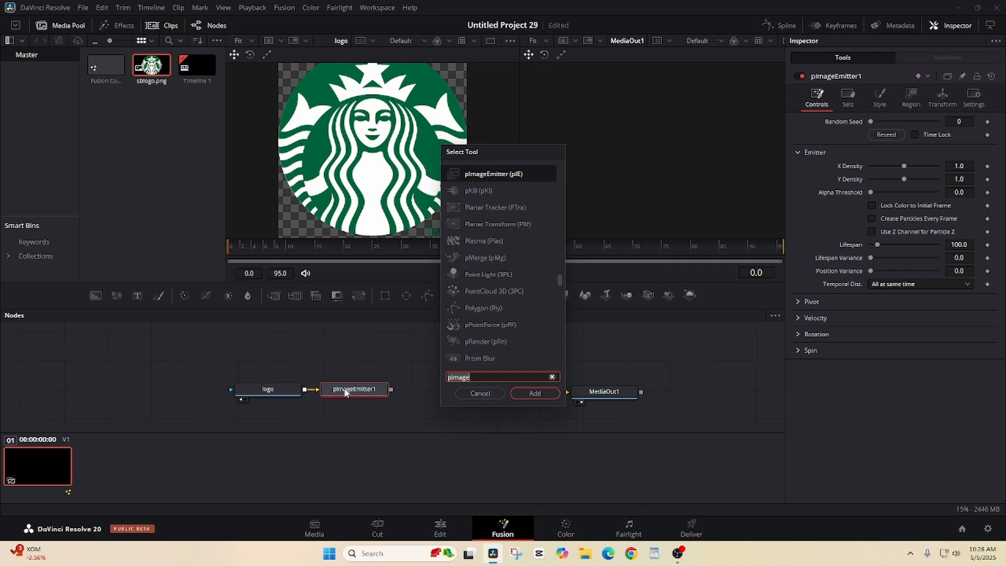
pyautogui.write('pre')
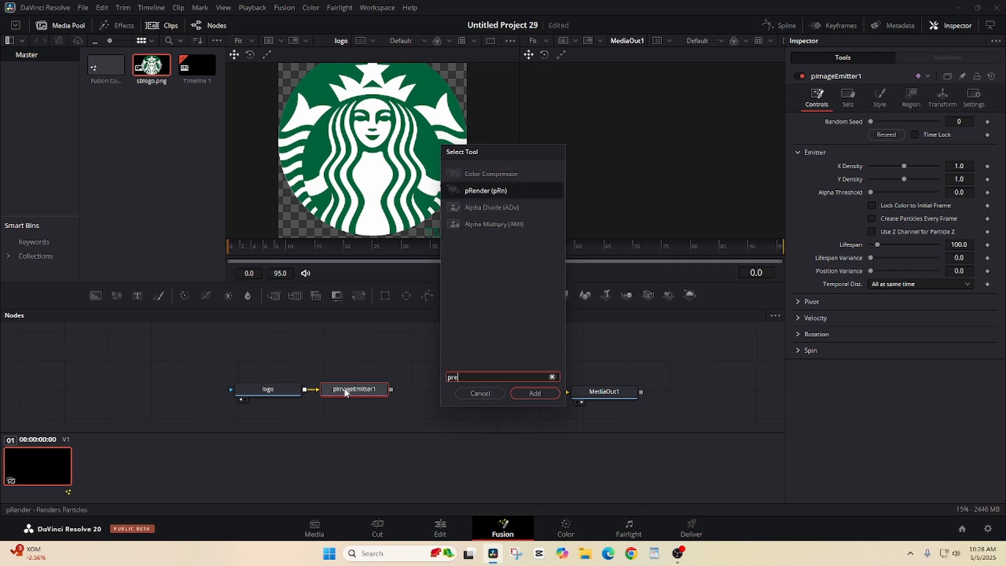
pyautogui.write('nder')
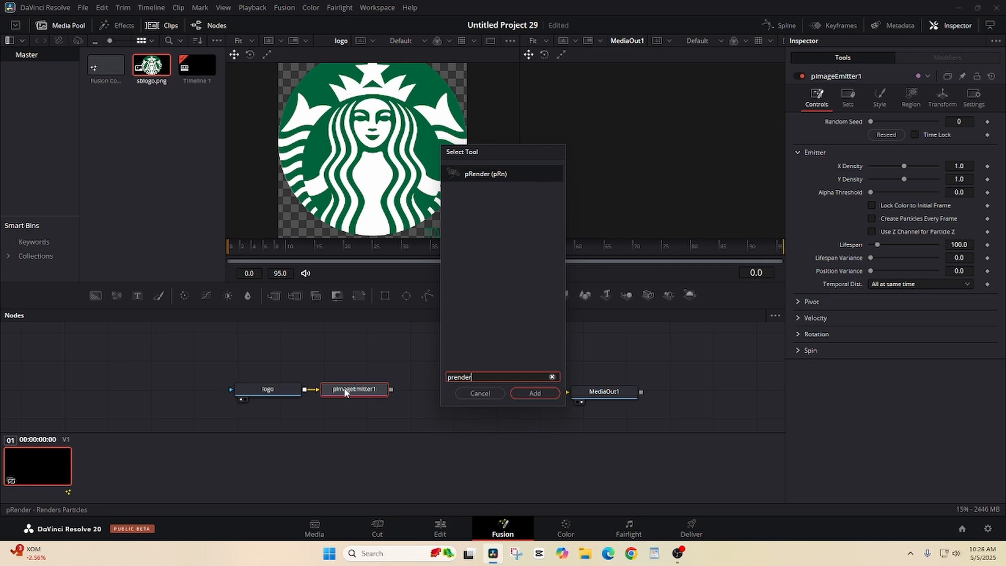
pyautogui.click(479, 175)
pyautogui.click(527, 394)
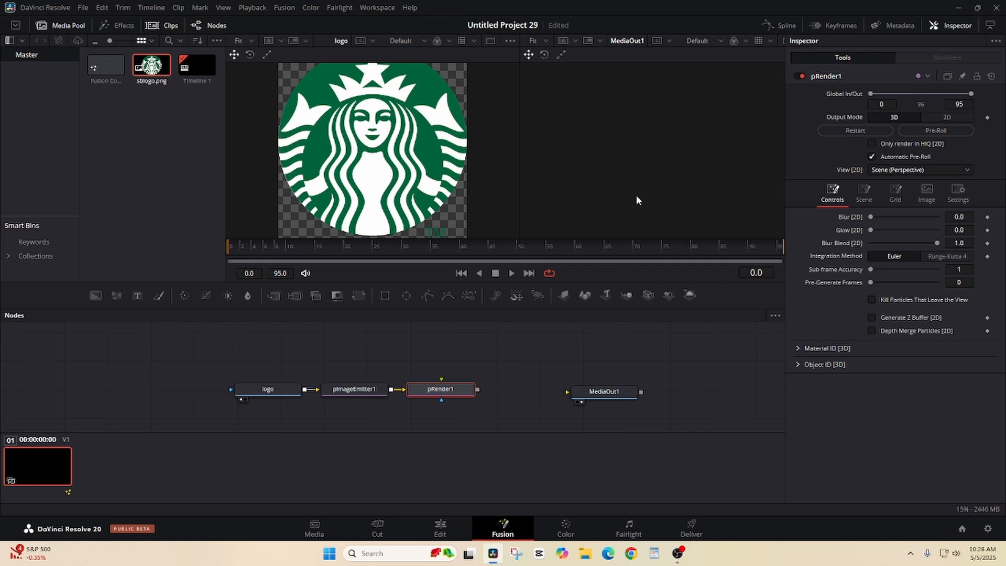
# Set the particle style of pImageEmitter1 to Blob
pyautogui.click(352, 390)
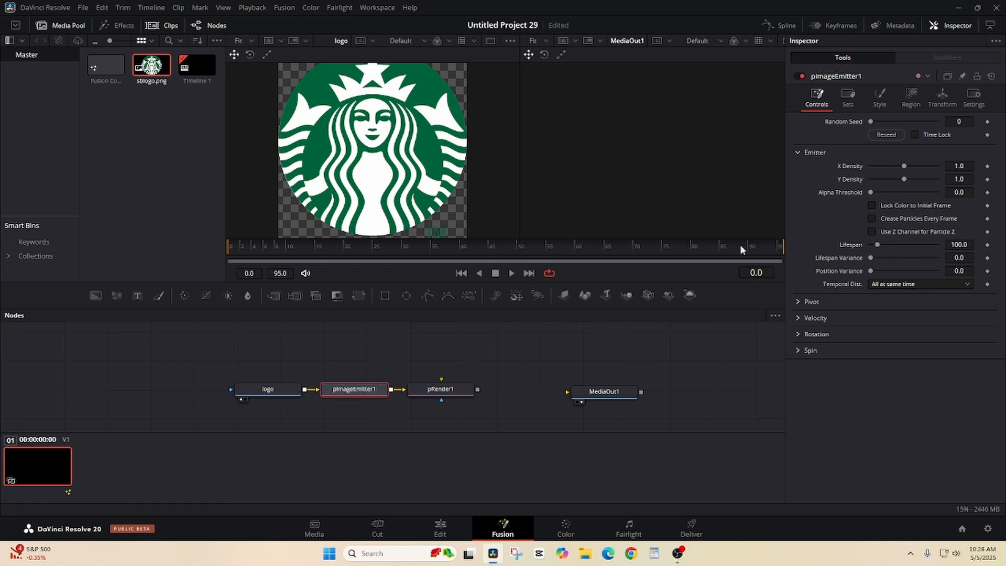
pyautogui.click(880, 98)
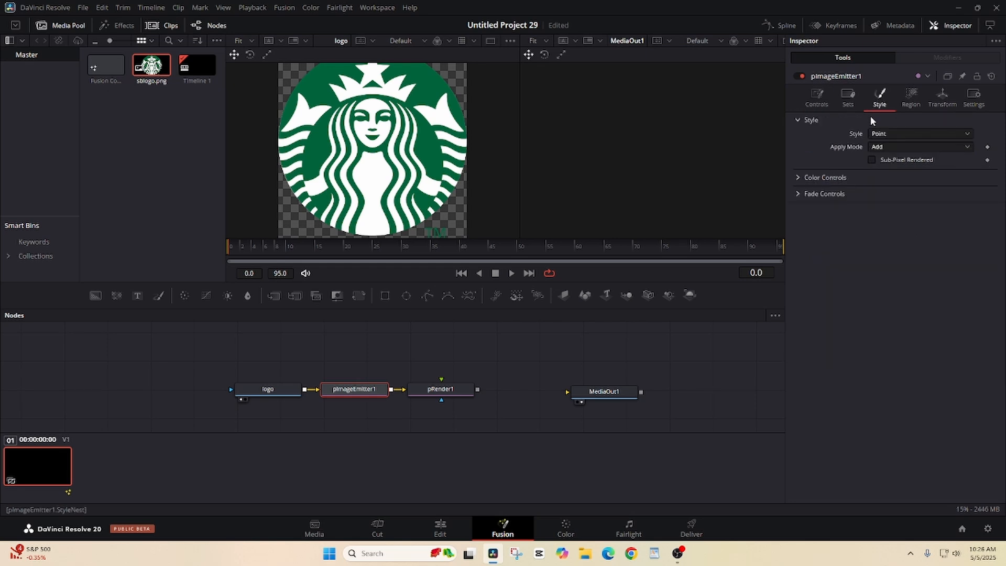
pyautogui.click(894, 136)
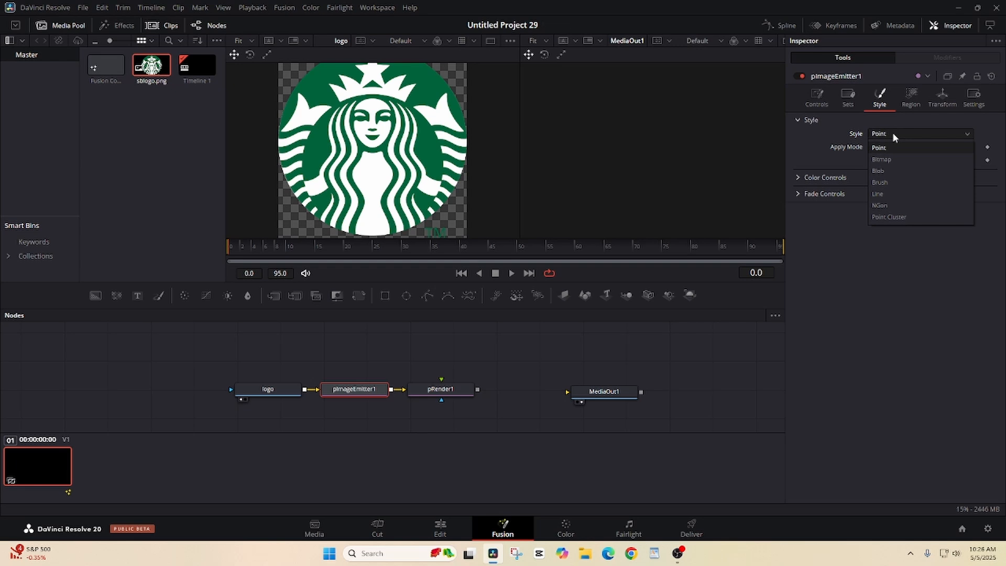
pyautogui.click(890, 171)
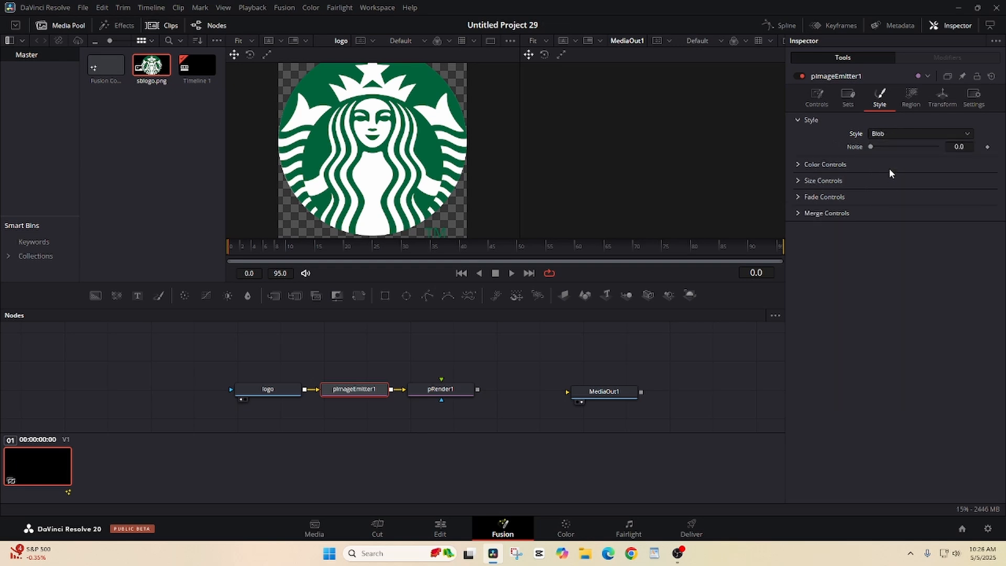
# Open the particle size settings of pImageEmitter1 and set the emitter's random seed to 200
pyautogui.click(799, 181)
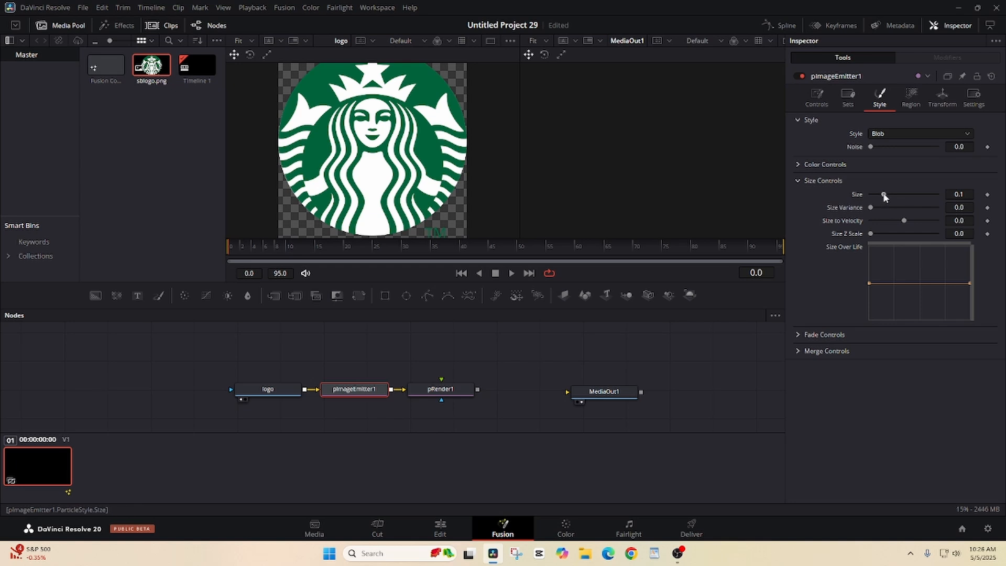
pyautogui.moveTo(884, 195); pyautogui.dragTo(979, 195)
pyautogui.click(816, 97)
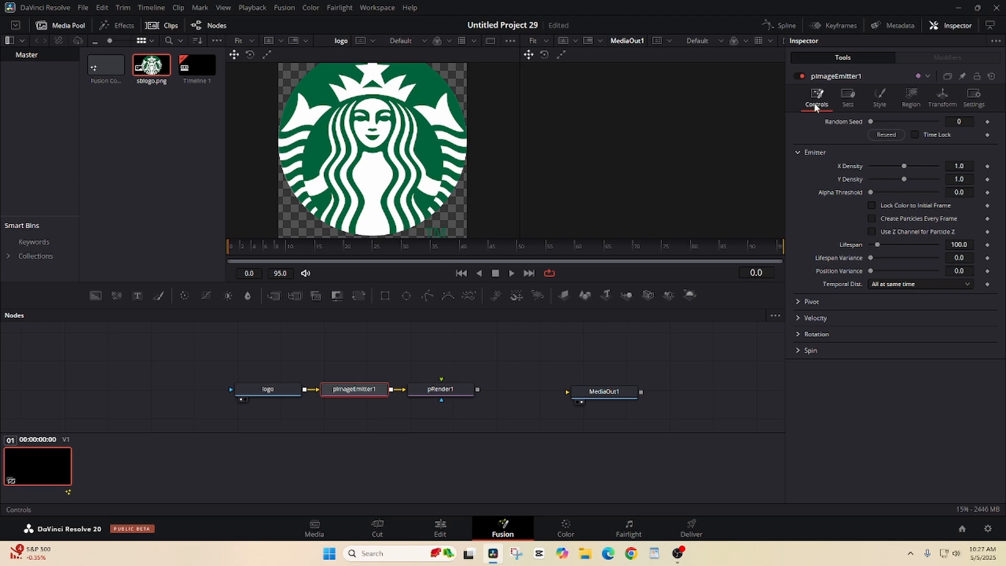
pyautogui.moveTo(957, 121); pyautogui.dragTo(959, 120)
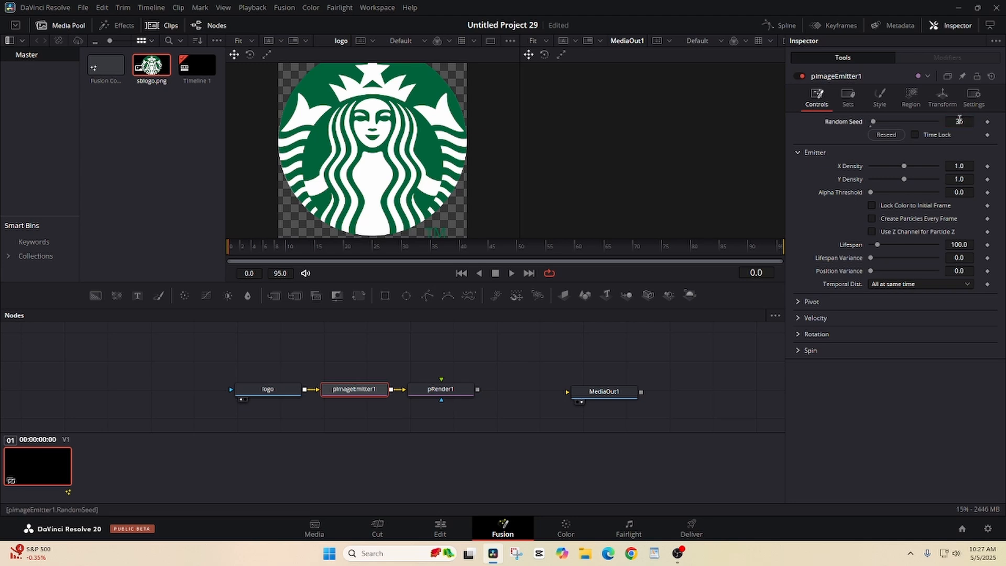
pyautogui.click(958, 120)
pyautogui.write('200')
pyautogui.press('Tab')
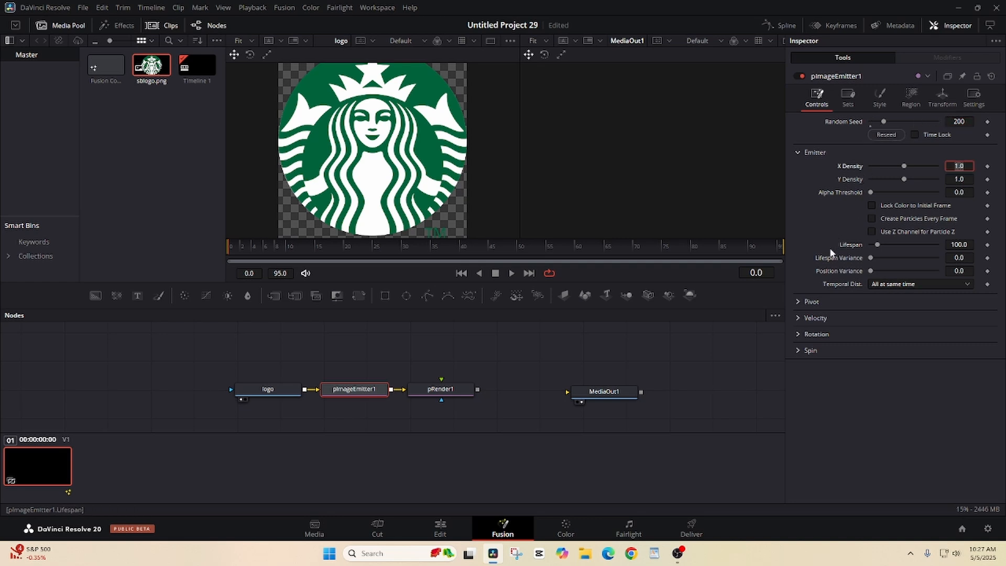
# Set the velocity of pImageEmitter1 to 0.118 and its velocity variance to 0.134
pyautogui.click(799, 318)
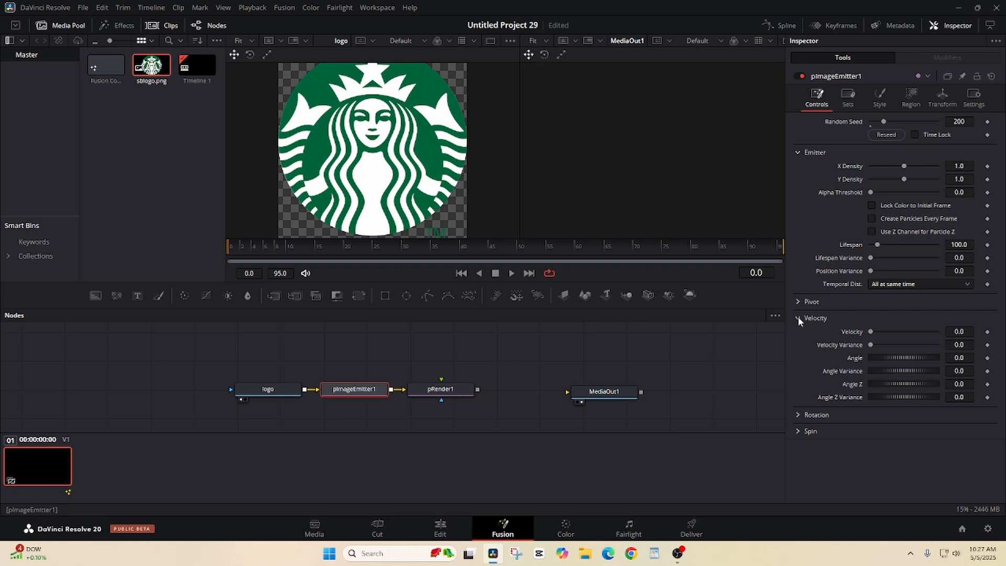
pyautogui.click(960, 332)
pyautogui.write('0.002')
pyautogui.doubleClick(957, 333)
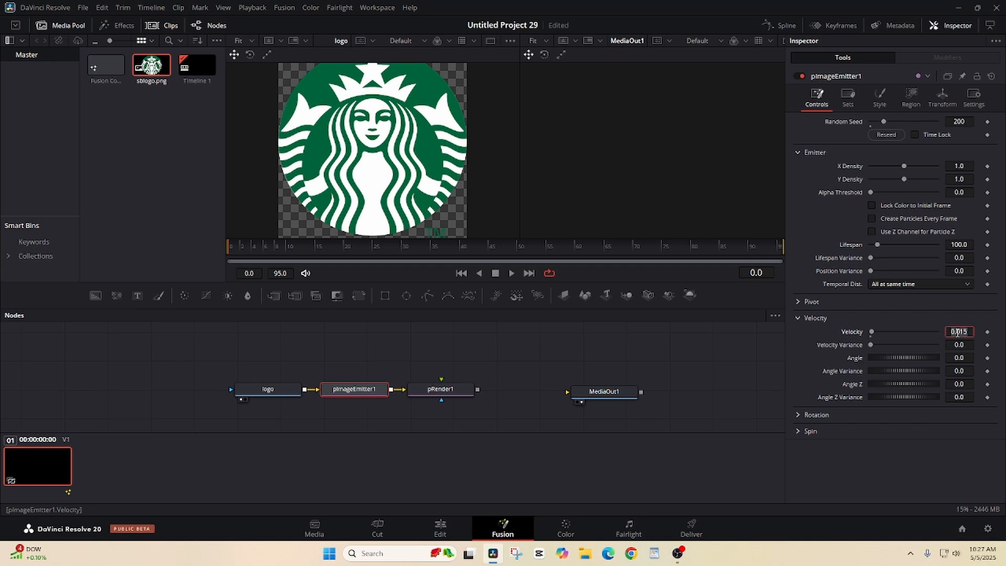
pyautogui.write('0.118')
pyautogui.press('Tab')
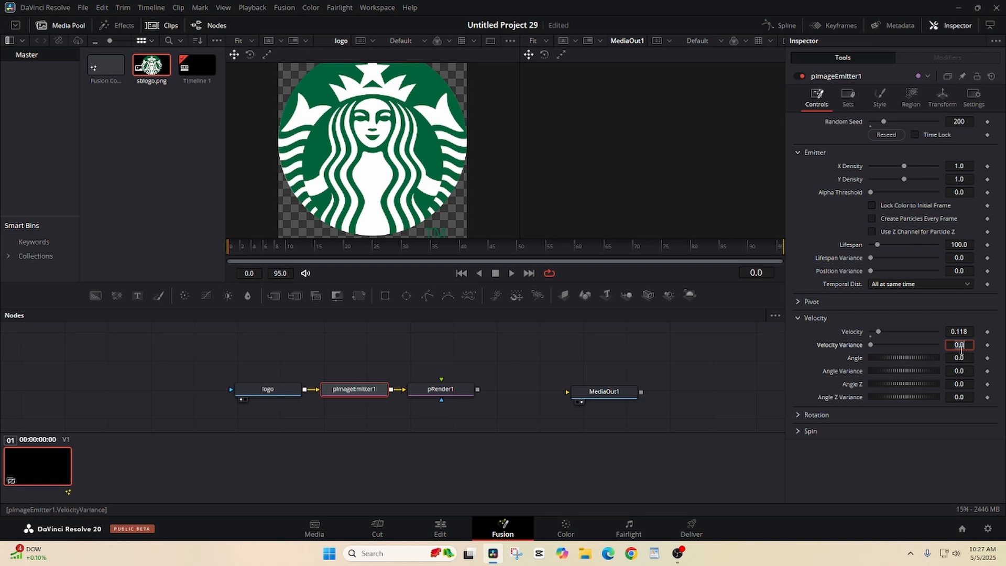
pyautogui.write('0.134')
pyautogui.press('Tab')
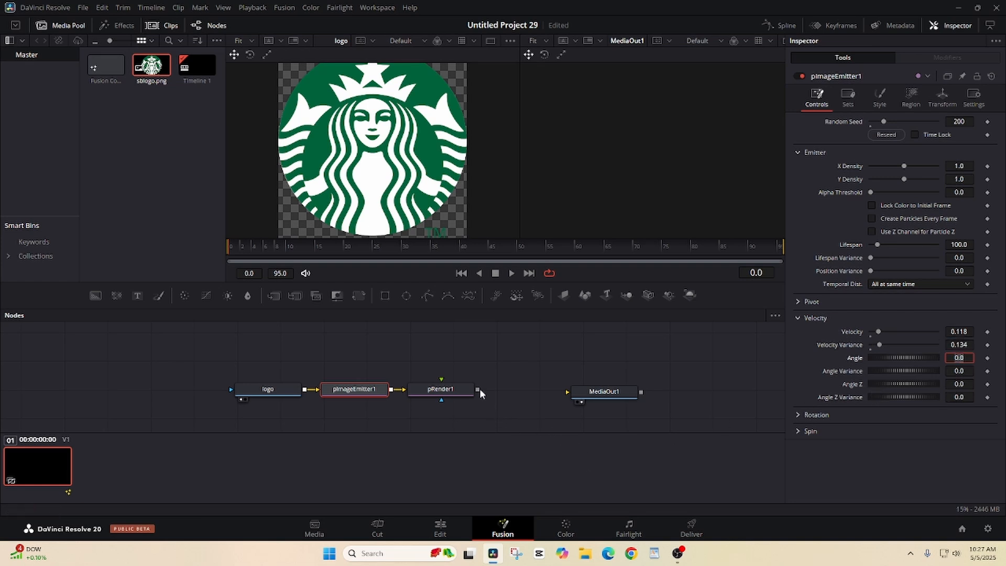
# Connect pRender1 to MediaOut1 and line up the nodes in a row with a wide gap between logo and pImageEmitter1
pyautogui.moveTo(478, 389); pyautogui.dragTo(565, 392)
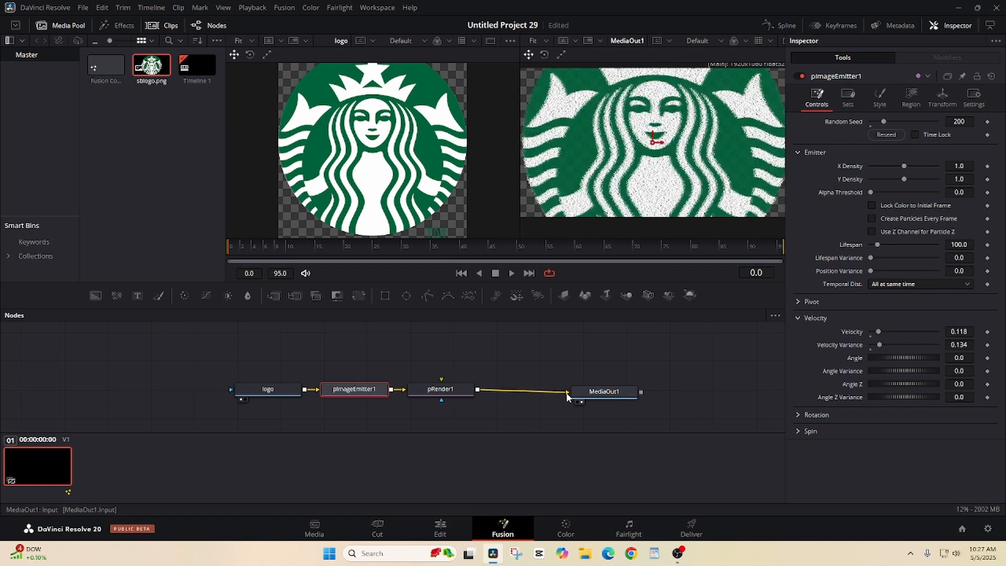
pyautogui.moveTo(439, 391); pyautogui.dragTo(480, 392)
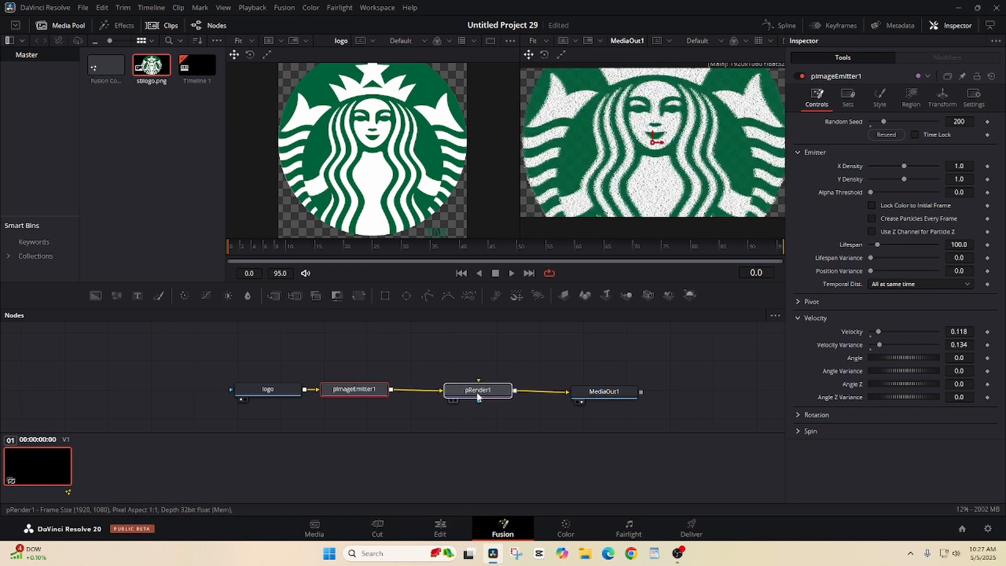
pyautogui.moveTo(366, 390); pyautogui.dragTo(394, 391)
pyautogui.click(394, 390)
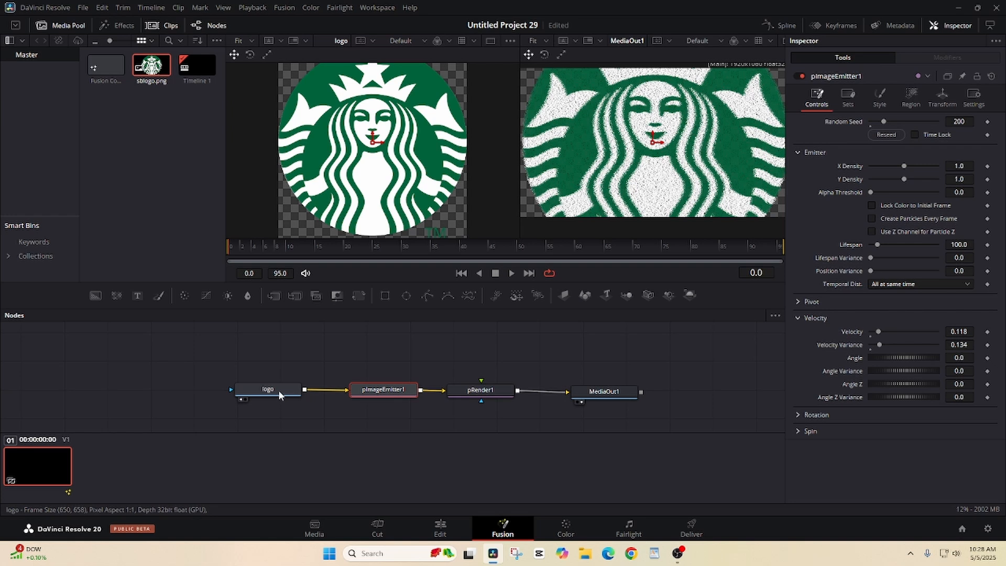
pyautogui.moveTo(279, 390); pyautogui.dragTo(205, 390)
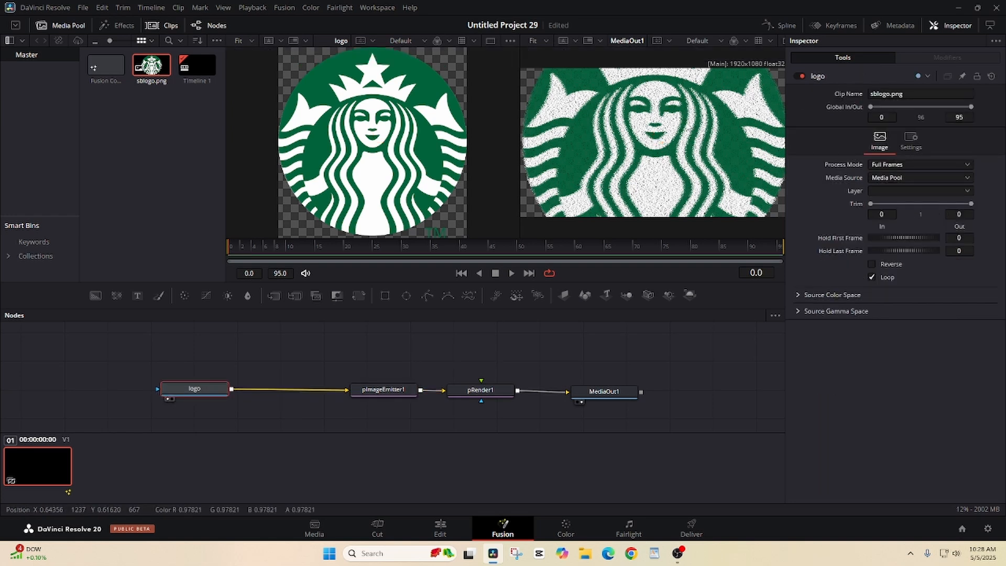
pyautogui.moveTo(195, 388); pyautogui.dragTo(185, 394)
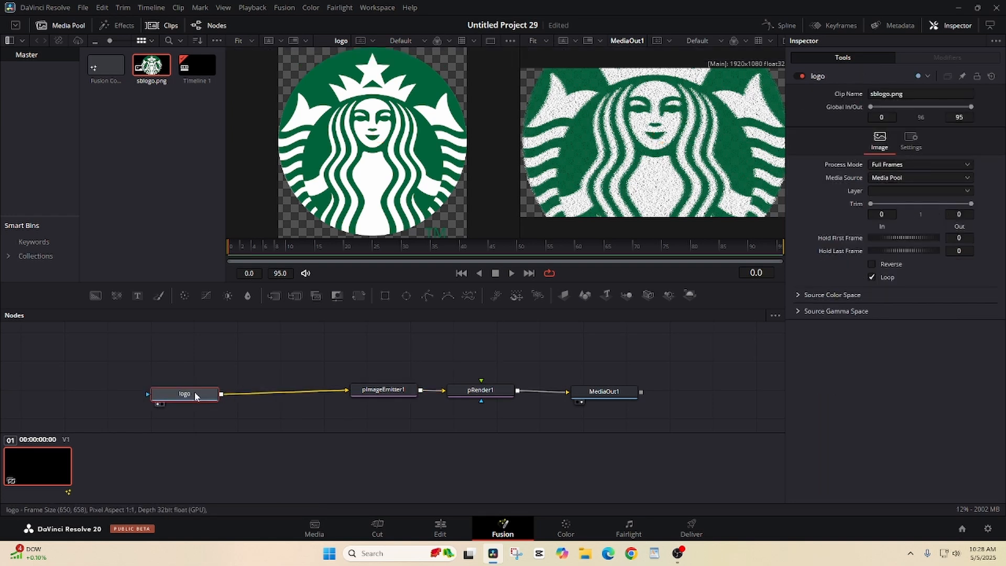
pyautogui.moveTo(367, 389); pyautogui.dragTo(370, 393)
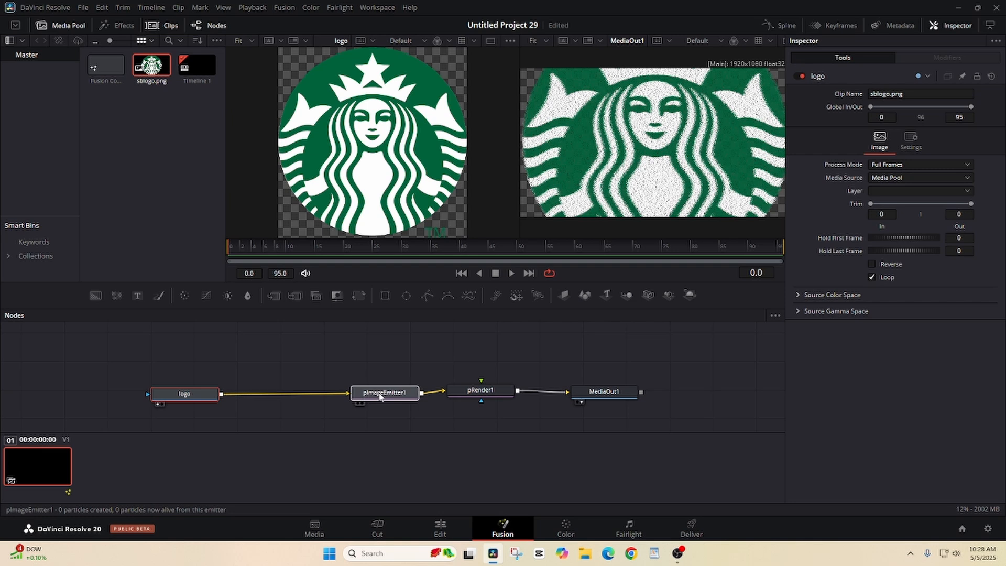
pyautogui.moveTo(475, 393); pyautogui.dragTo(475, 397)
pyautogui.moveTo(600, 395); pyautogui.dragTo(599, 396)
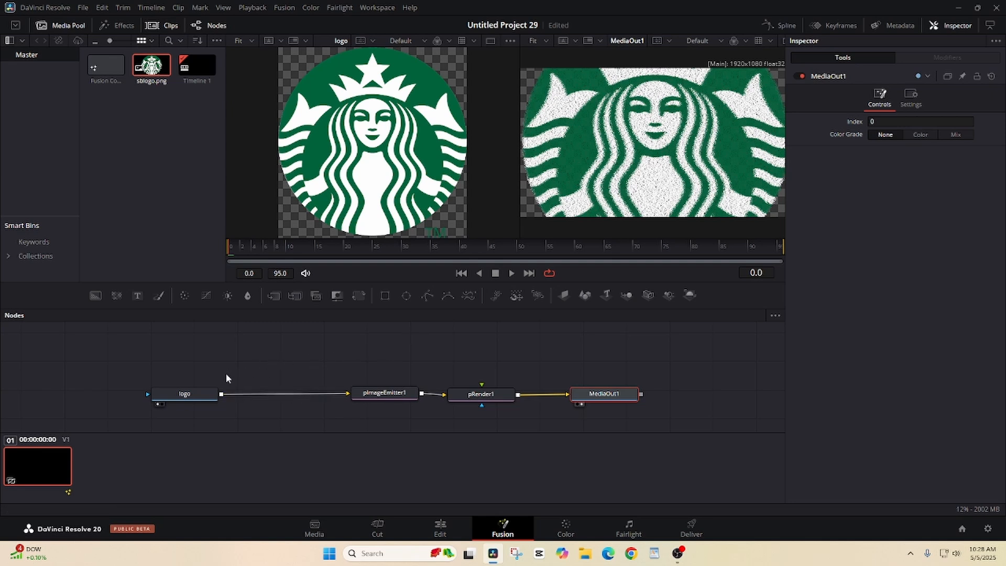
# Add a Transform node between logo and pImageEmitter1 and center it in the gap
pyautogui.click(187, 396)
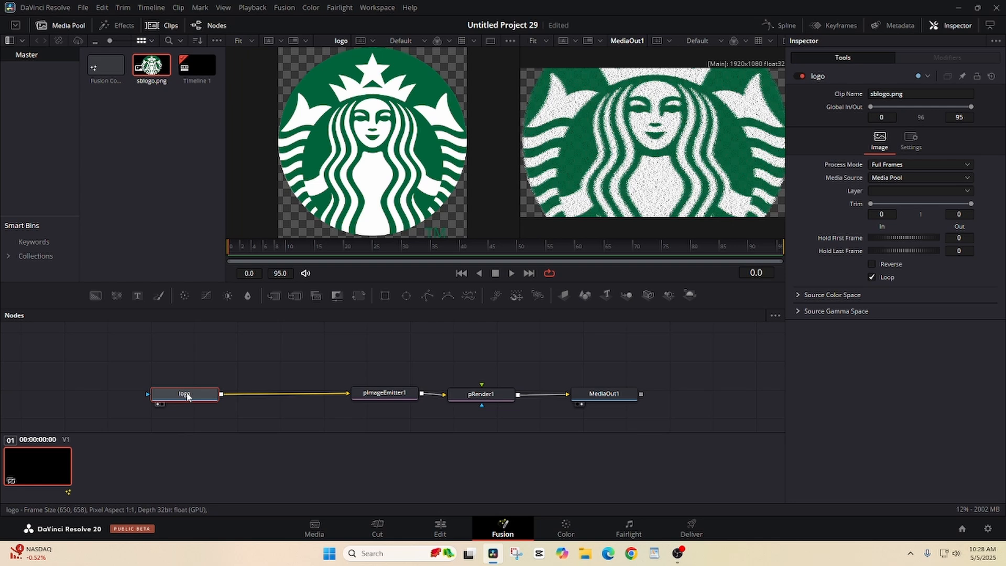
pyautogui.hotkey('shift', 'space')
pyautogui.write('pRender')
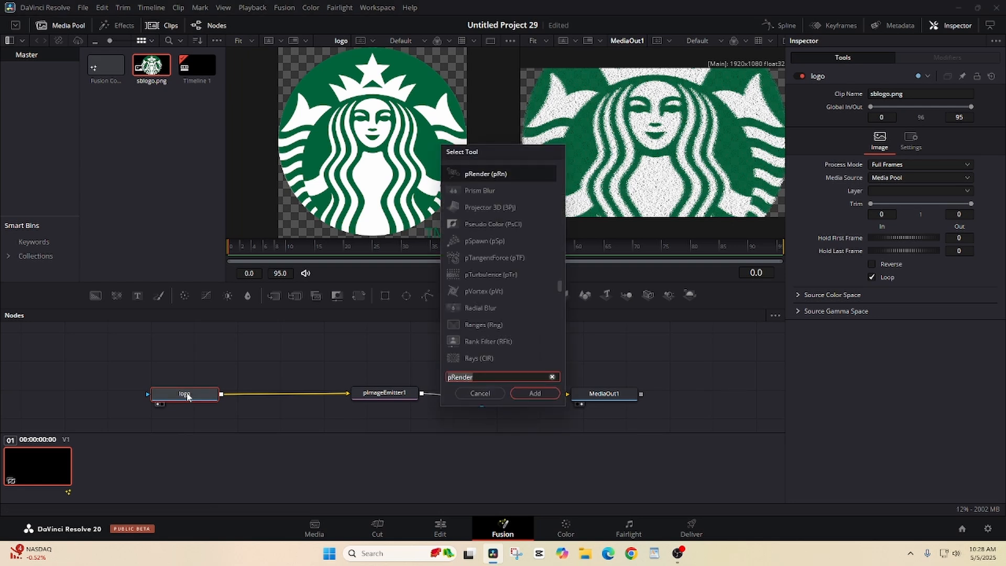
pyautogui.write('transform')
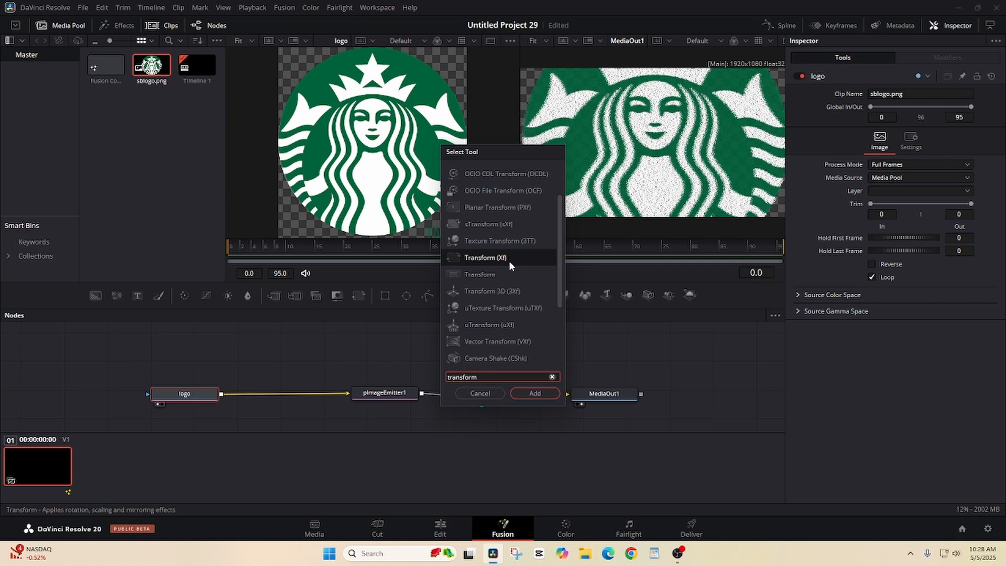
pyautogui.click(535, 394)
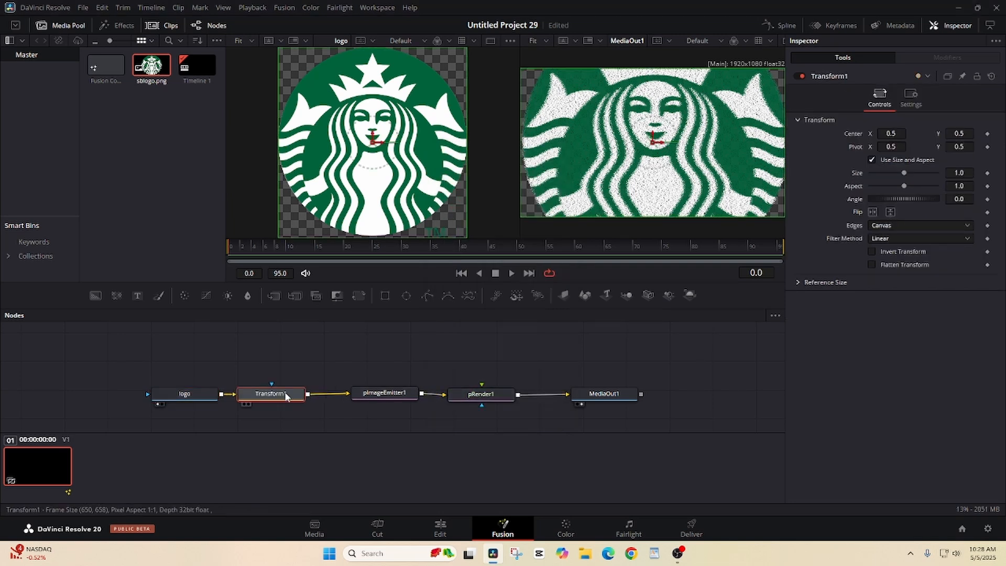
pyautogui.moveTo(286, 397); pyautogui.dragTo(293, 395)
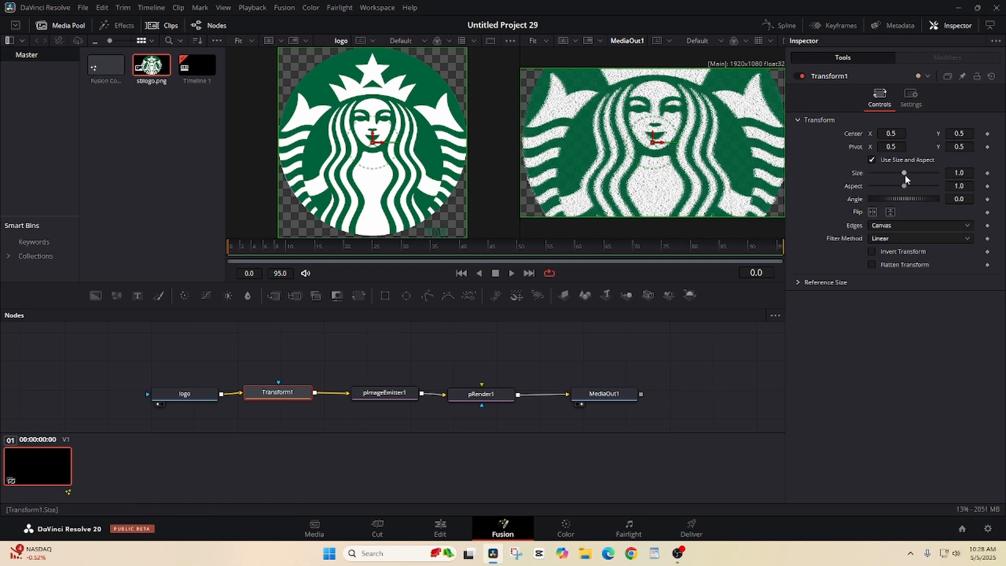
# Scale the logo down to a size of 0.41 in Transform1, preview the playback and return to the first frame
pyautogui.moveTo(903, 176); pyautogui.dragTo(885, 181)
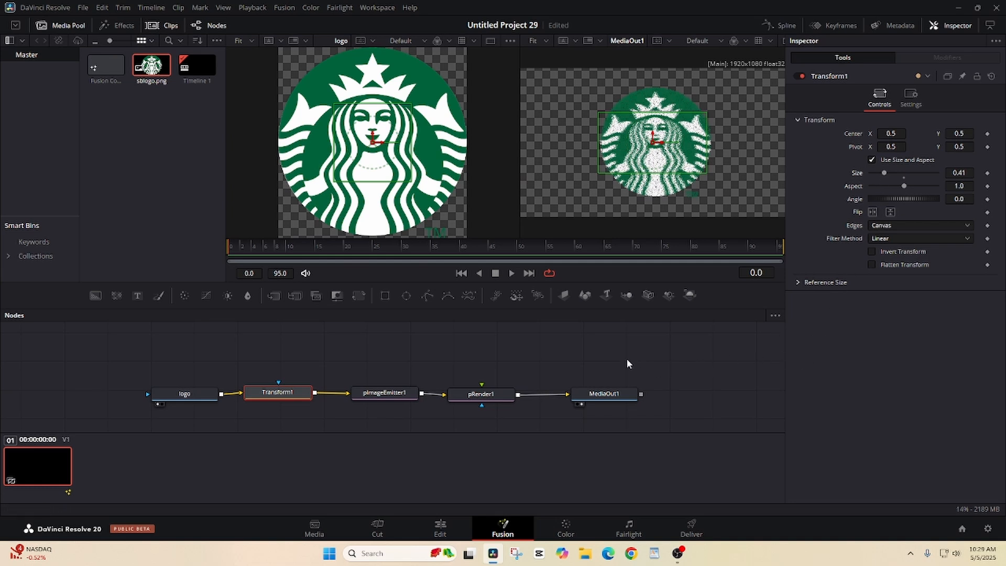
pyautogui.click(511, 273)
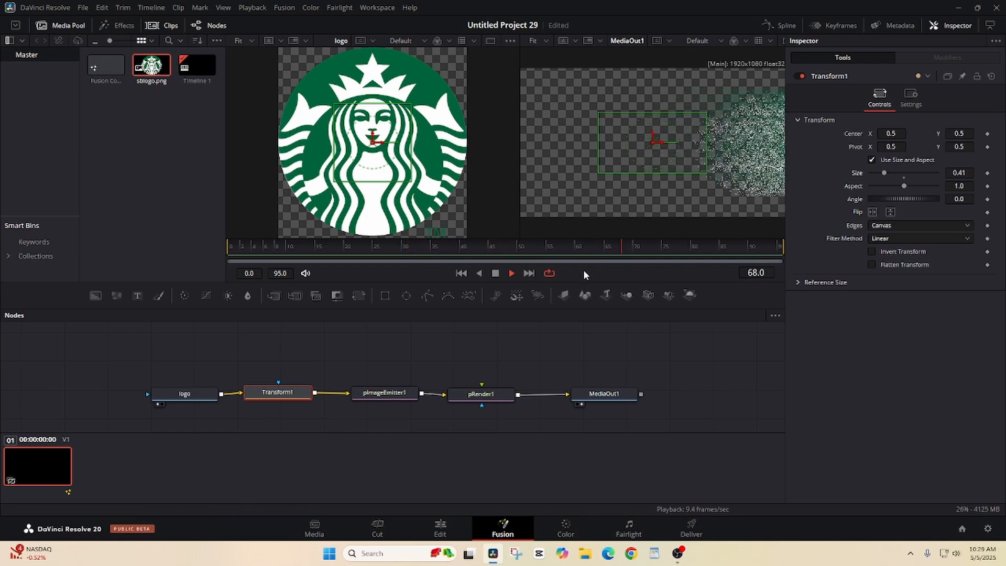
pyautogui.click(495, 273)
pyautogui.click(461, 275)
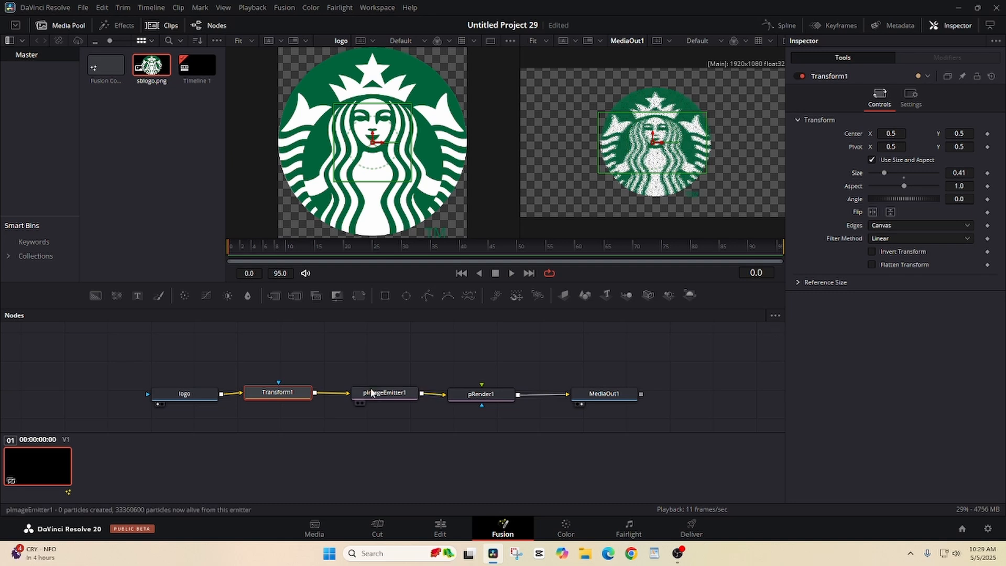
# Set the velocity Angle Z of pImageEmitter1 to -90 and preview the particle animation
pyautogui.click(369, 394)
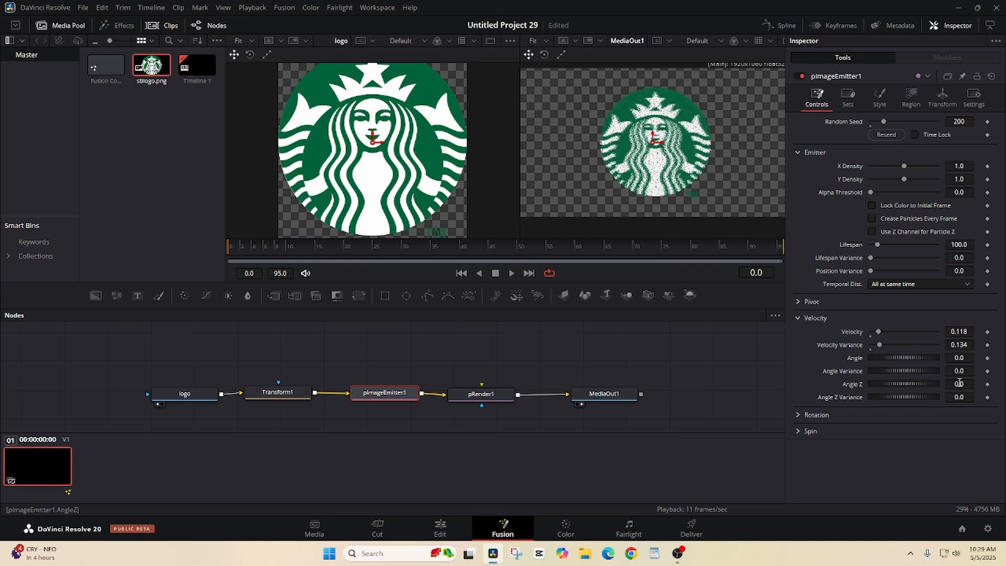
pyautogui.click(959, 384)
pyautogui.press('BackSpace')
pyautogui.write('-90')
pyautogui.press('Tab')
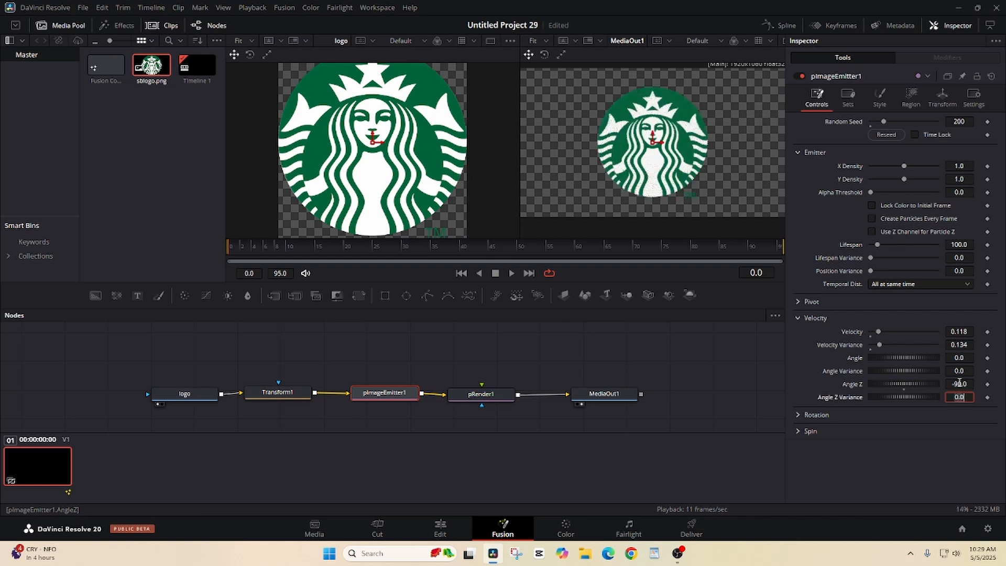
pyautogui.click(512, 273)
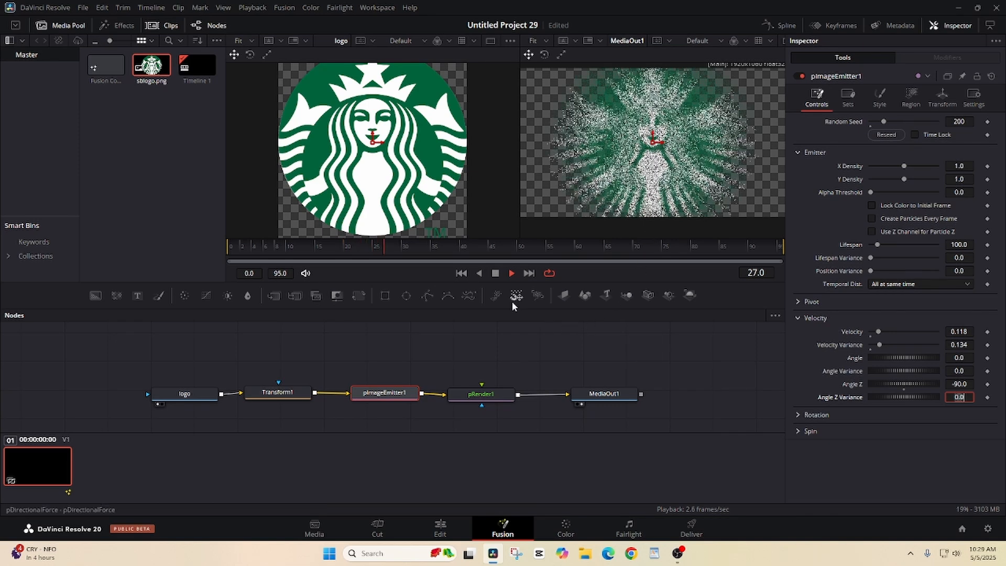
pyautogui.click(495, 273)
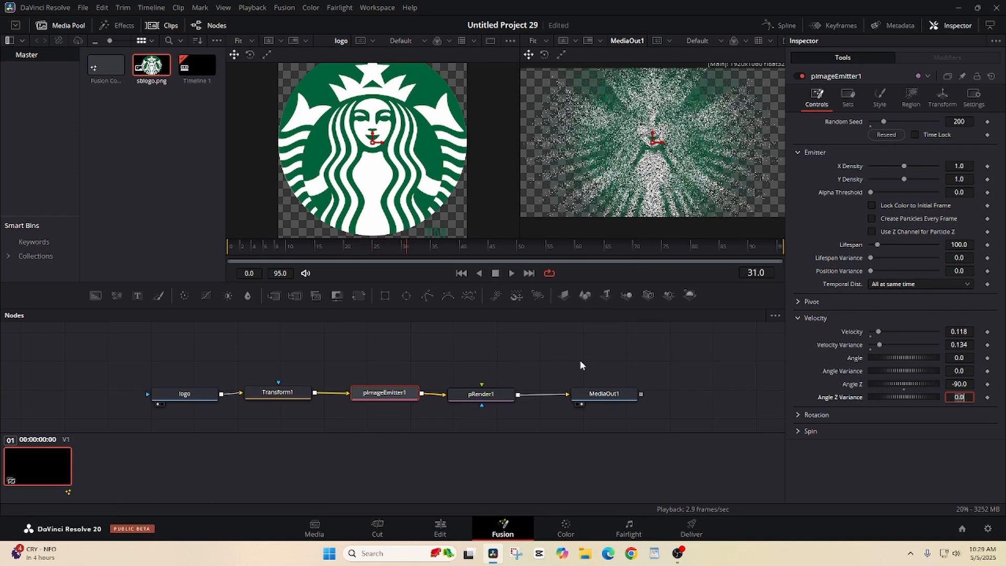
# Turn off High Quality and Motion Blur for the composition's playback
pyautogui.rightClick(615, 275)
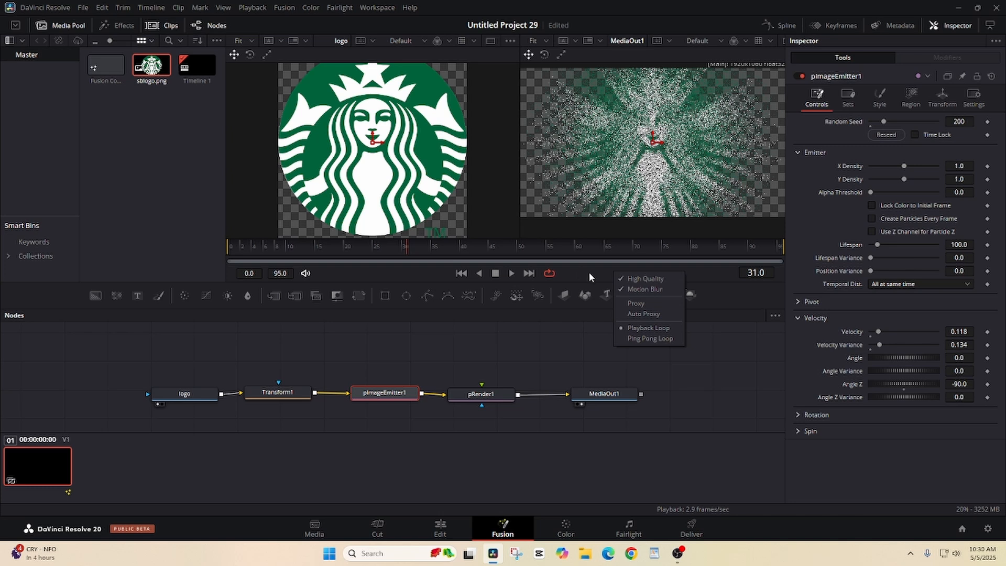
pyautogui.rightClick(589, 276)
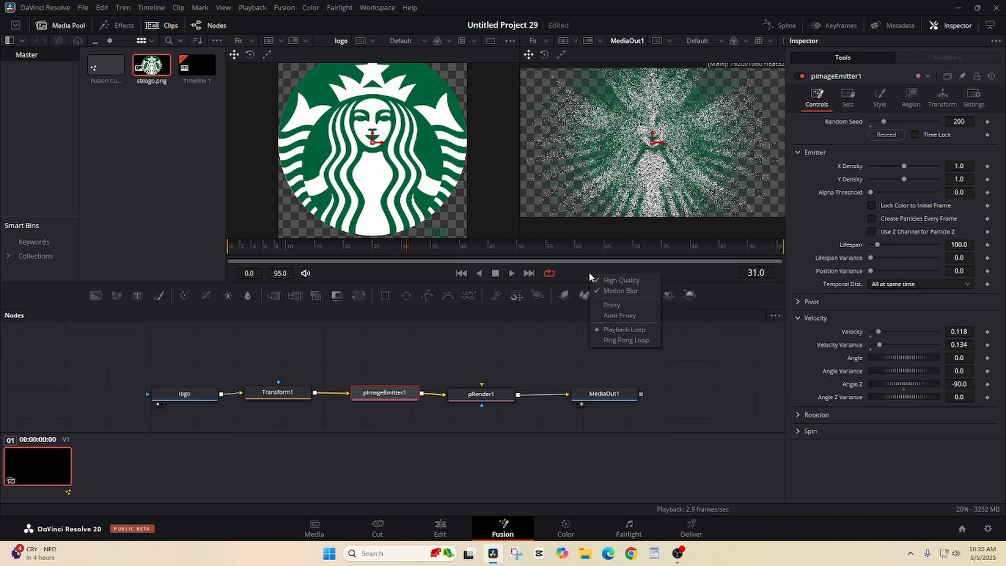
pyautogui.click(623, 281)
pyautogui.rightClick(628, 276)
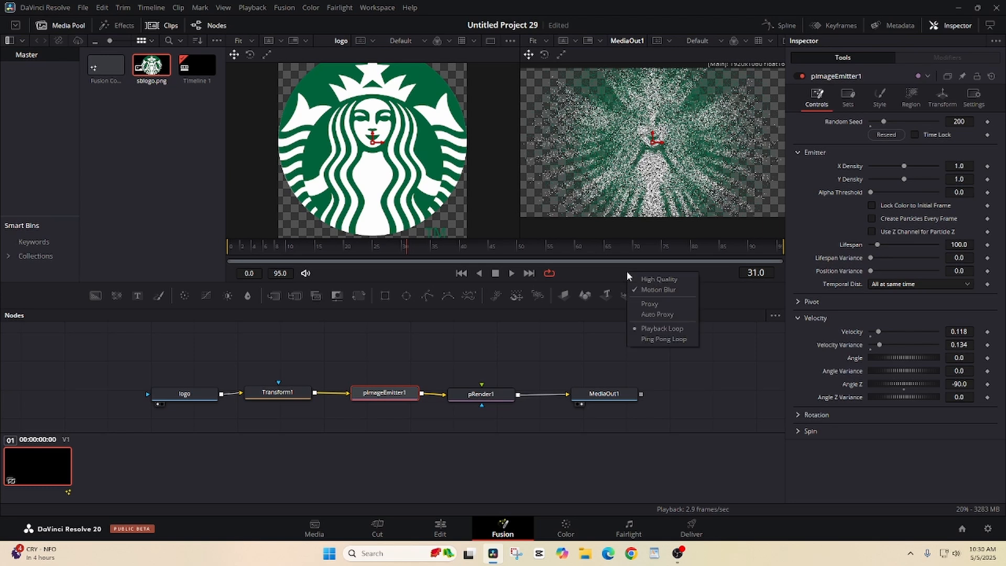
pyautogui.click(653, 290)
# Play the particle animation from the first frame to check playback, and return to the start
pyautogui.click(461, 273)
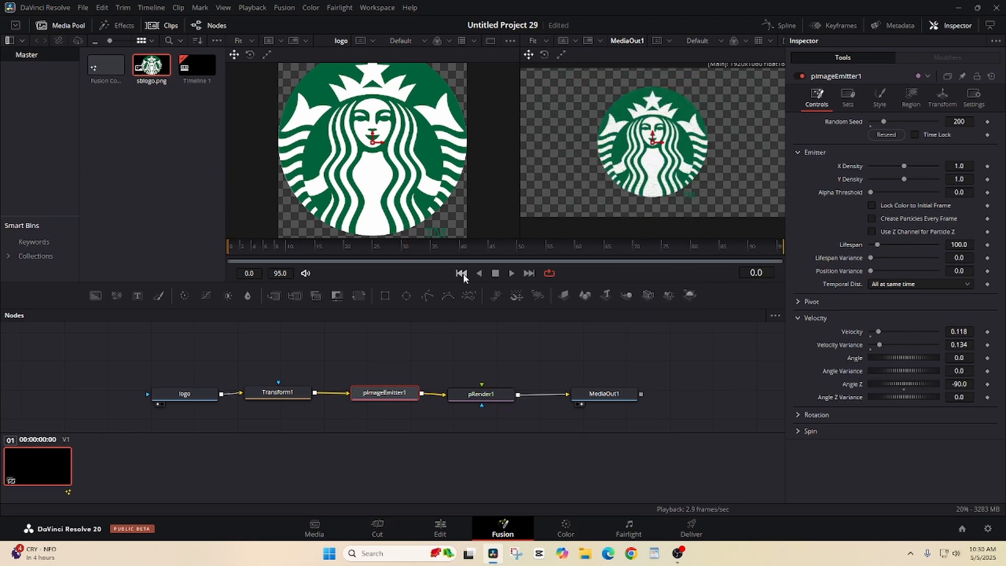
pyautogui.click(512, 273)
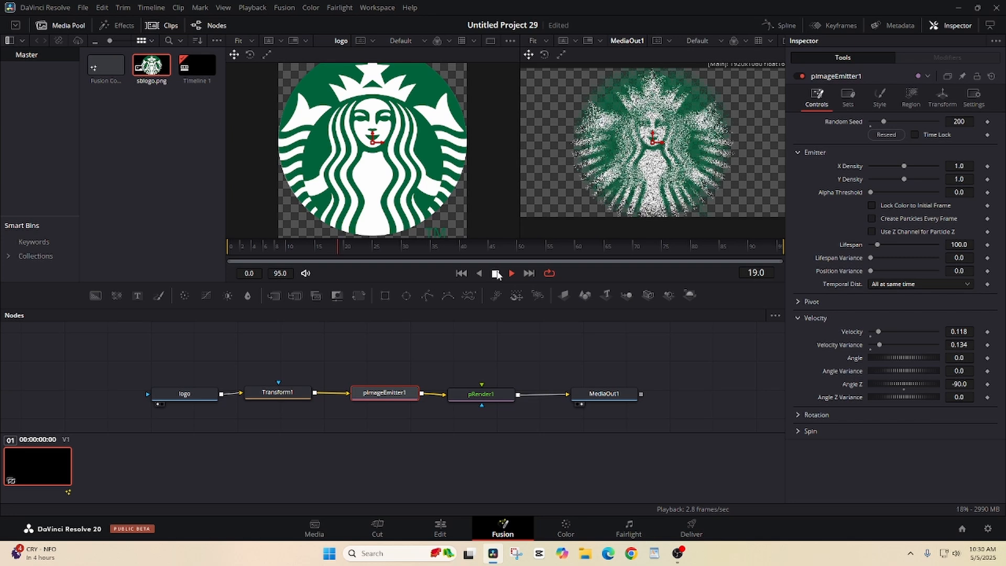
pyautogui.click(496, 273)
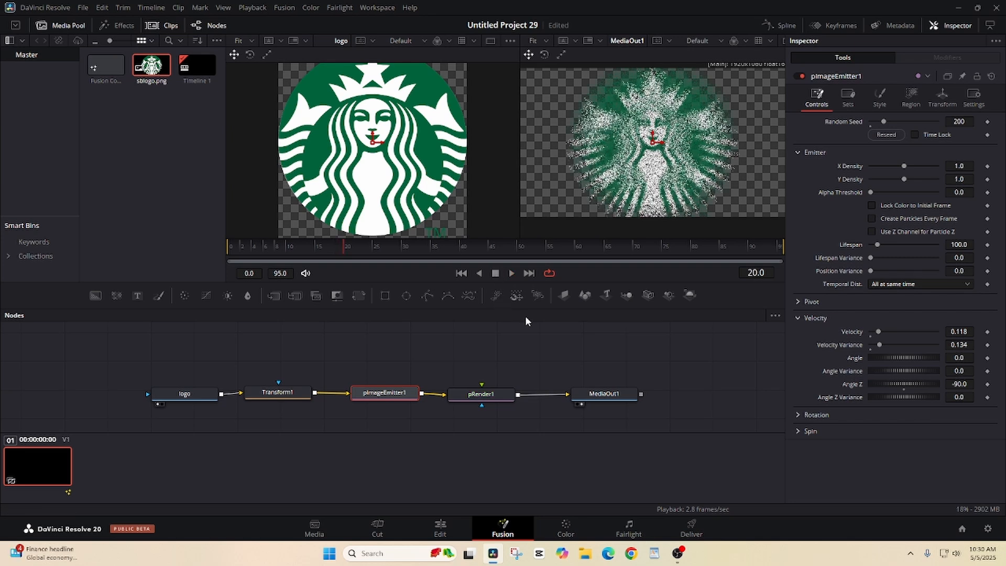
pyautogui.click(461, 274)
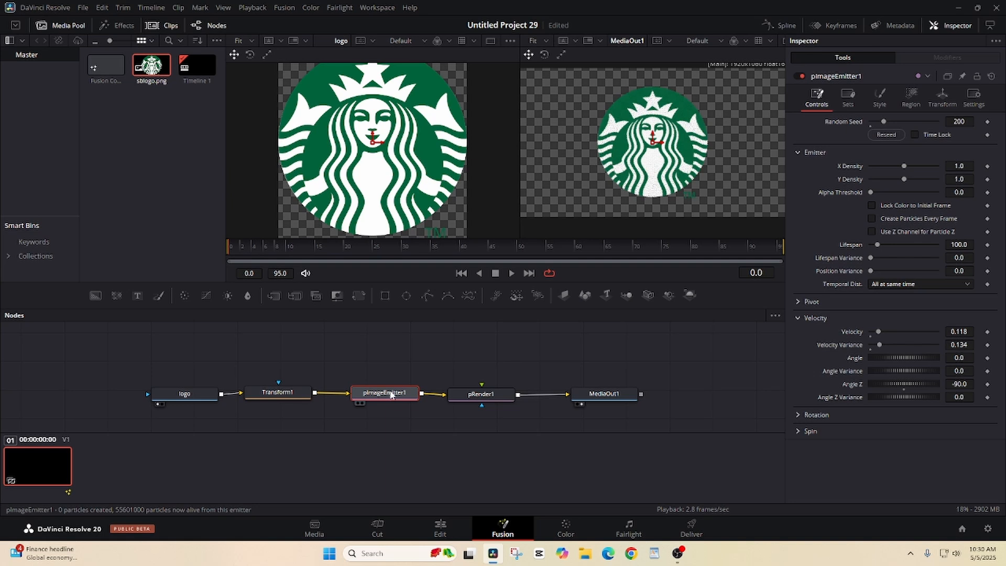
# Add a pTurbulence node between pImageEmitter1 and pRender1 and set its random seed to 300
pyautogui.hotkey('shift', 'space')
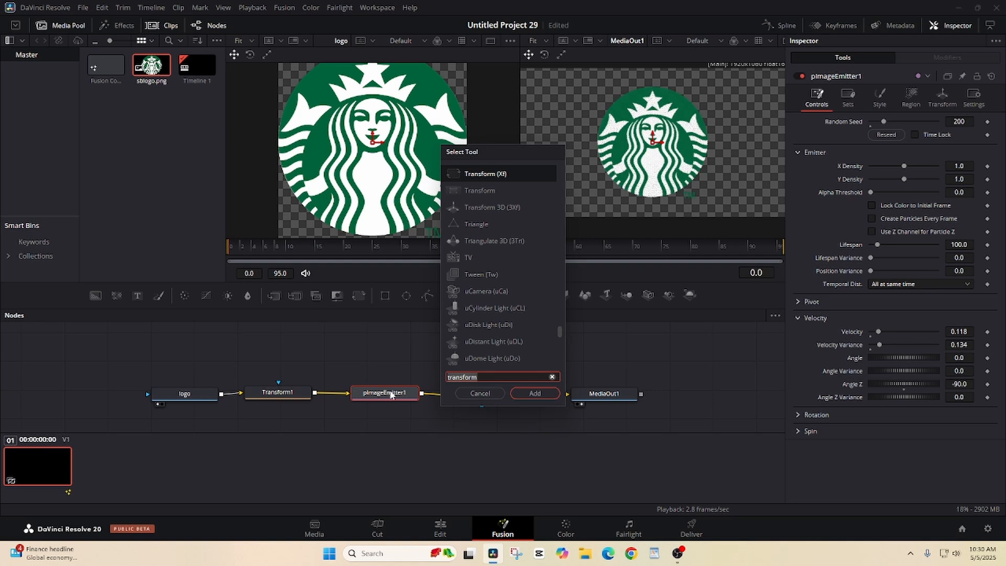
pyautogui.write('turb')
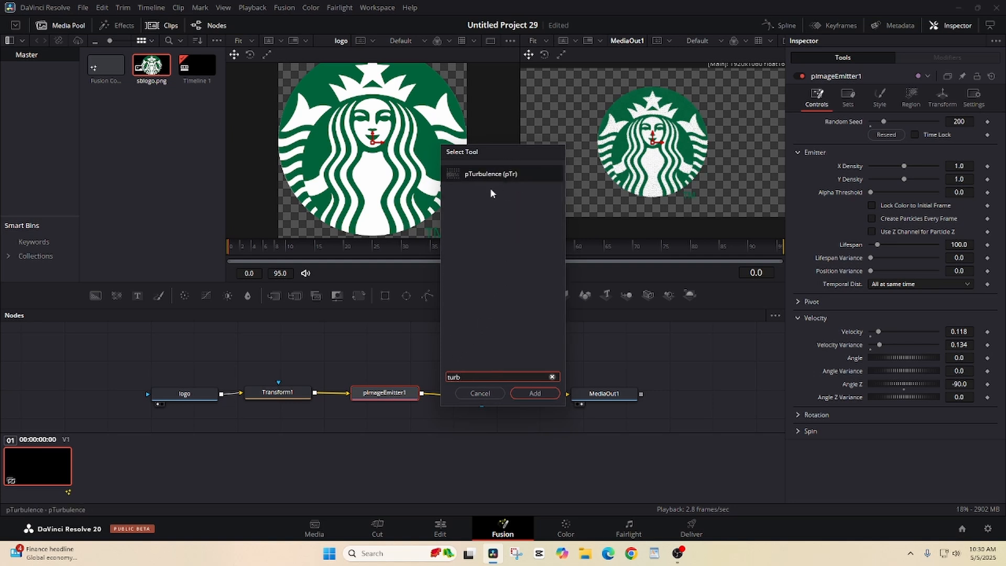
pyautogui.click(532, 394)
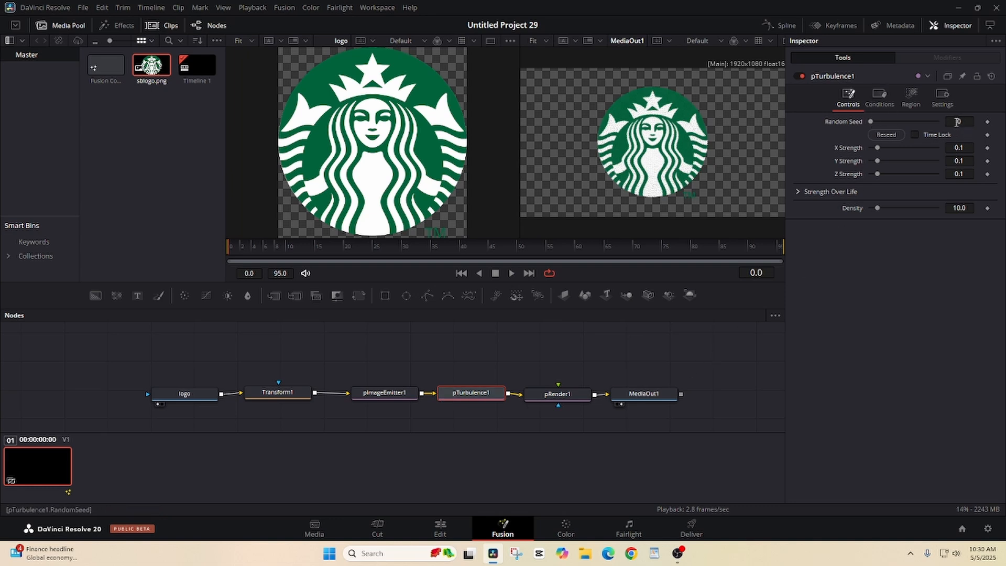
pyautogui.click(959, 122)
pyautogui.write('50')
pyautogui.press('Return')
pyautogui.click(961, 122)
pyautogui.write('300')
pyautogui.press('Tab')
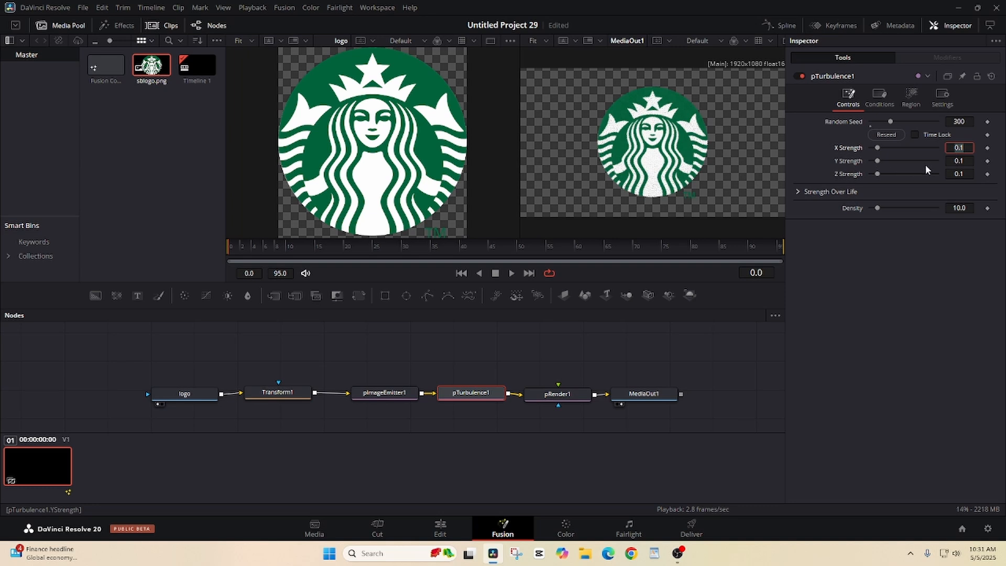
# Set the X, Y and Z strength of pTurbulence1 to 0.5 and its density to 20
pyautogui.write('0.5')
pyautogui.press('Tab')
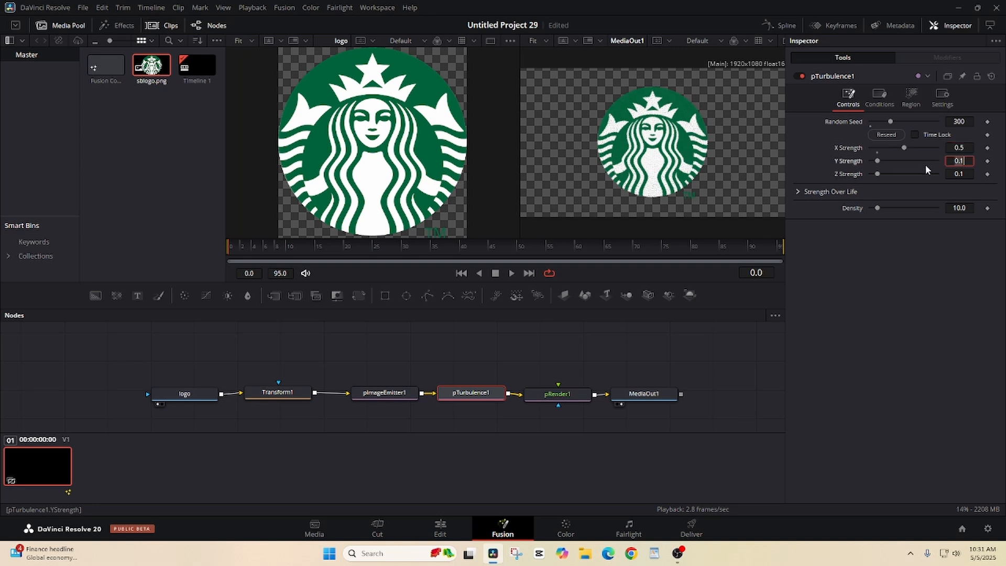
pyautogui.press('BackSpace')
pyautogui.press('BackSpace')
pyautogui.press('BackSpace')
pyautogui.write('0.5')
pyautogui.press('Tab')
pyautogui.press('BackSpace')
pyautogui.press('BackSpace')
pyautogui.press('BackSpace')
pyautogui.write('0.5')
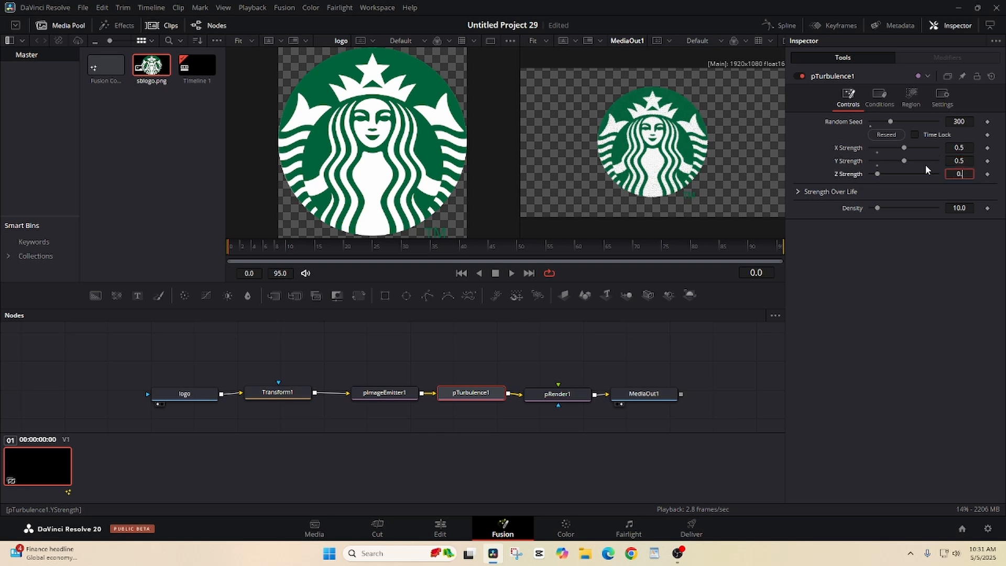
pyautogui.press('Tab')
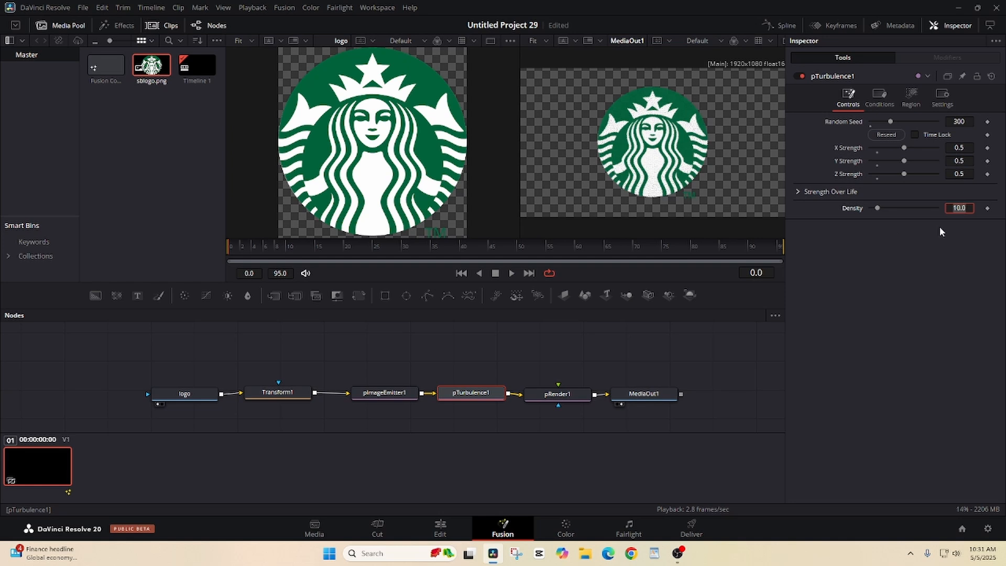
pyautogui.write('20')
pyautogui.press('Tab')
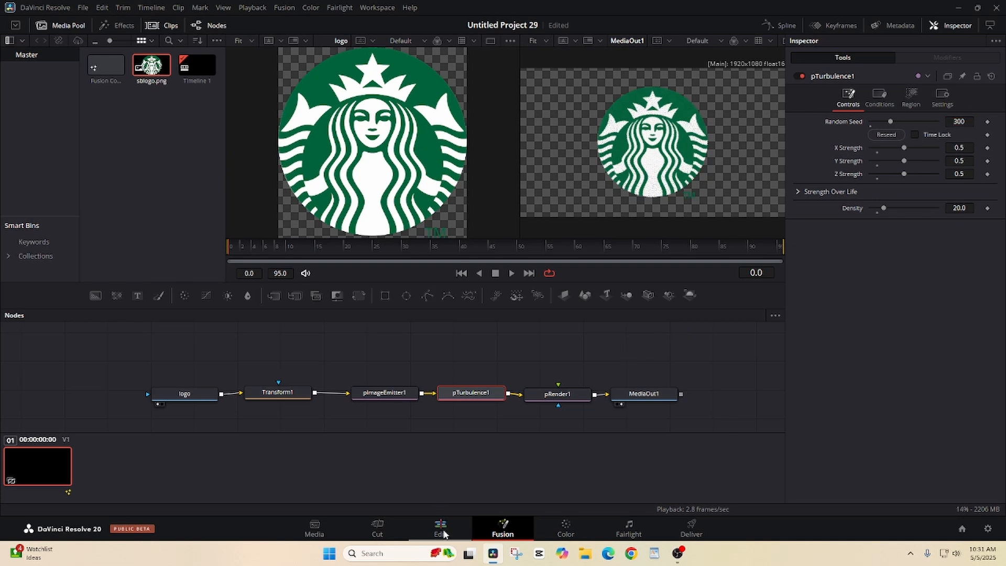
# Play the turbulent particle animation several times on the edit timeline and return to the first frame
pyautogui.click(440, 529)
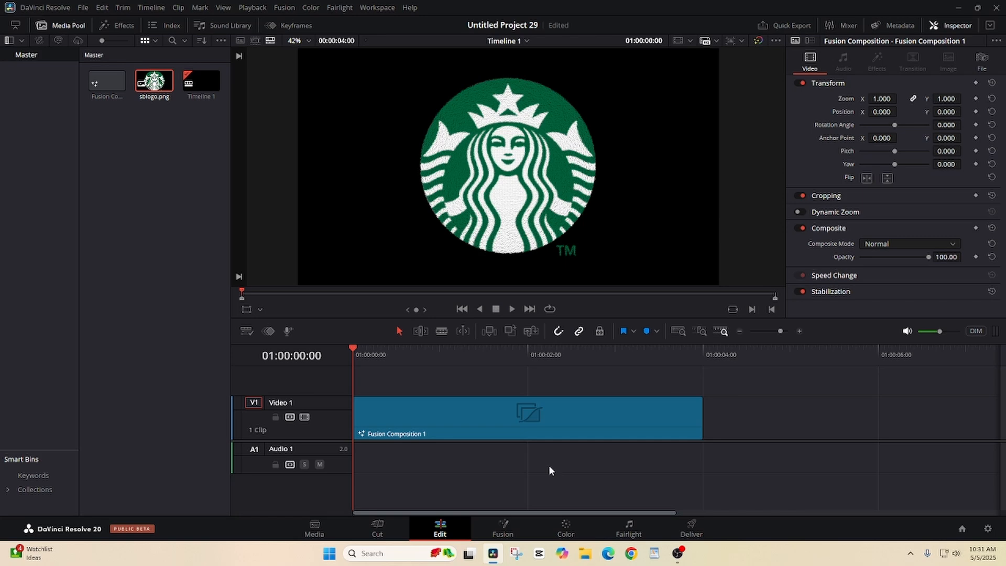
pyautogui.click(513, 309)
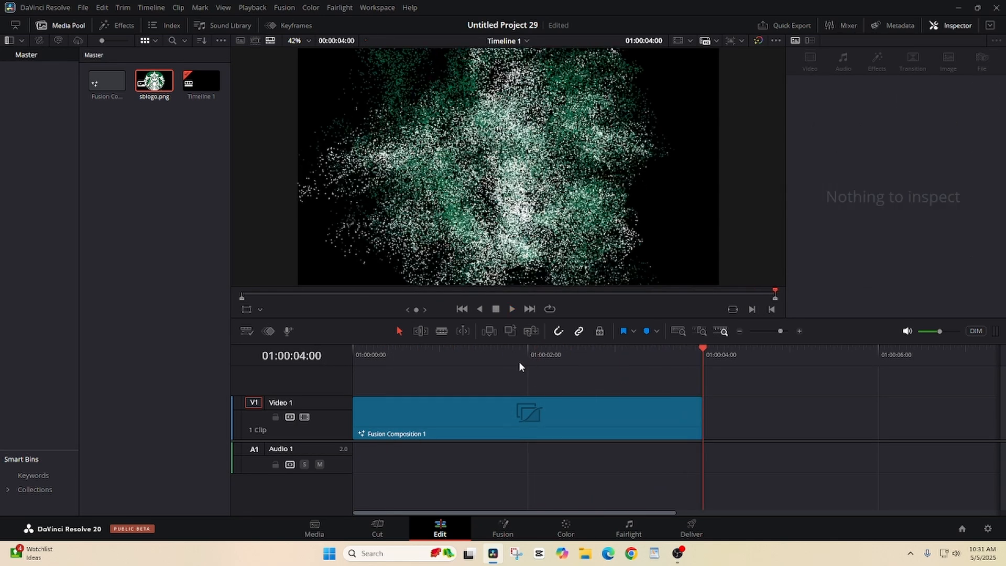
pyautogui.click(461, 310)
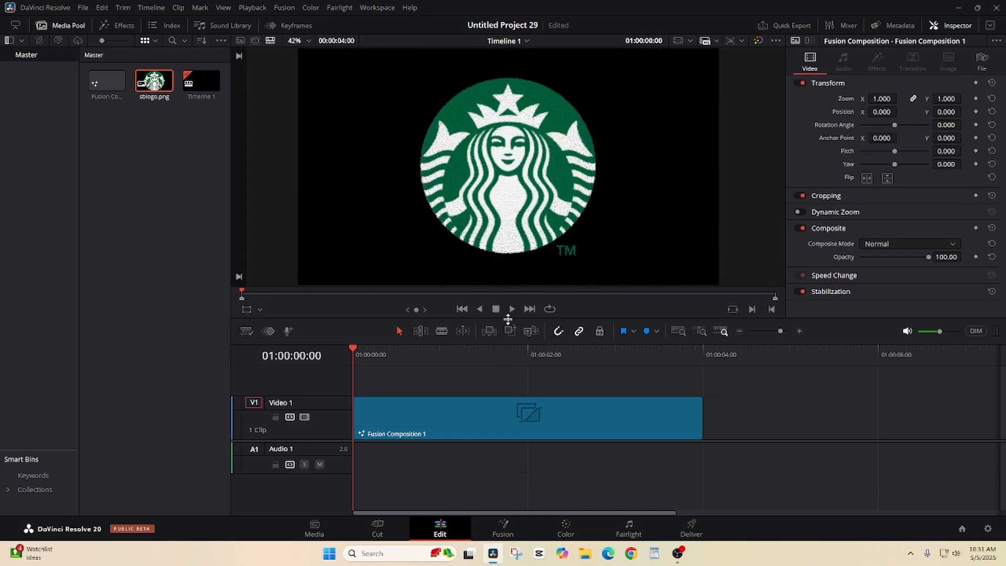
pyautogui.click(512, 309)
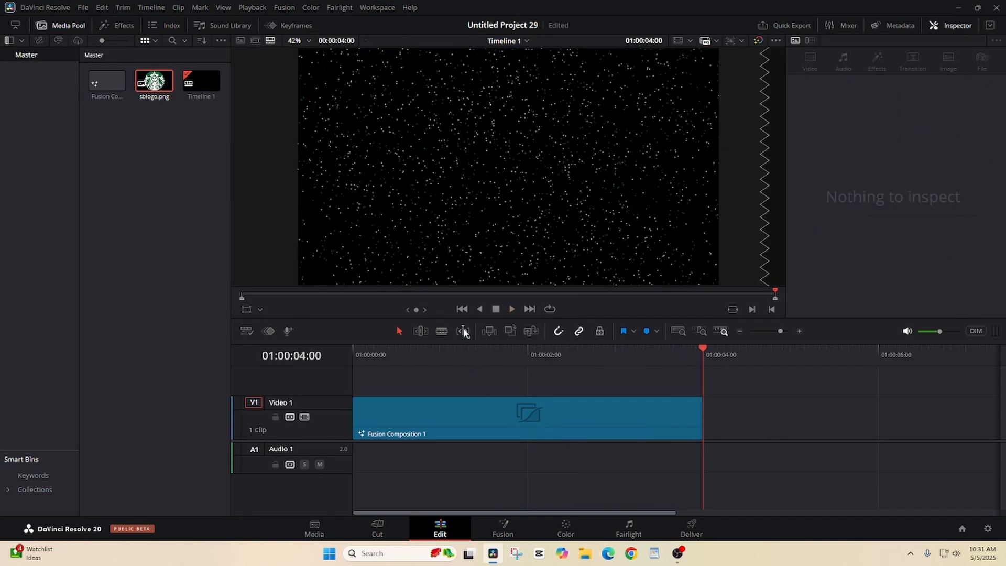
pyautogui.click(462, 309)
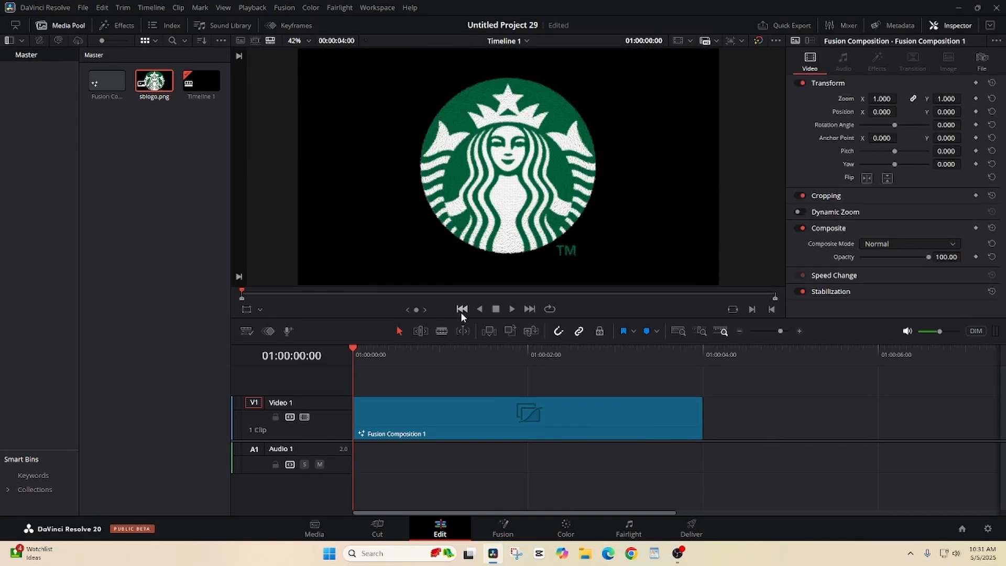
pyautogui.click(511, 309)
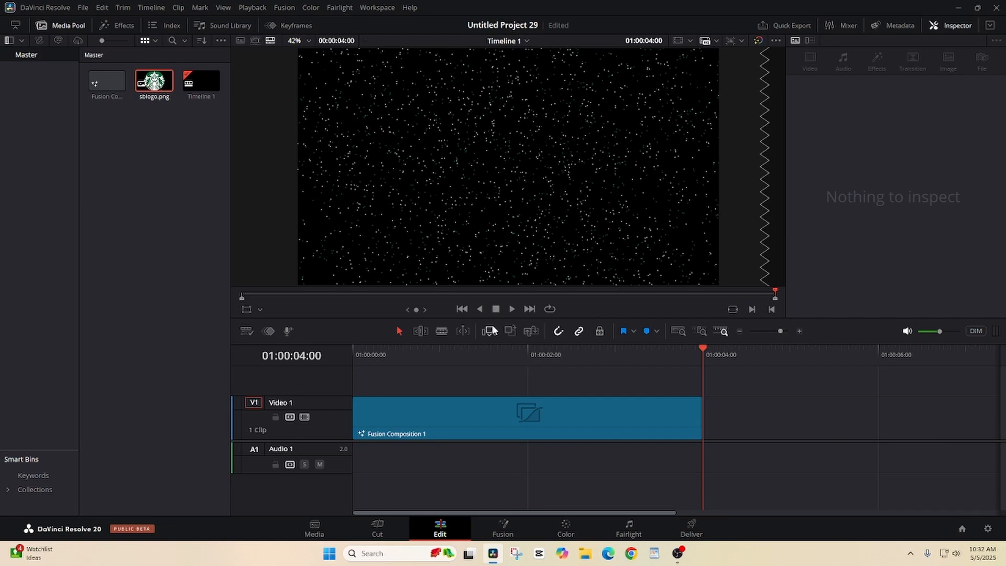
pyautogui.click(461, 310)
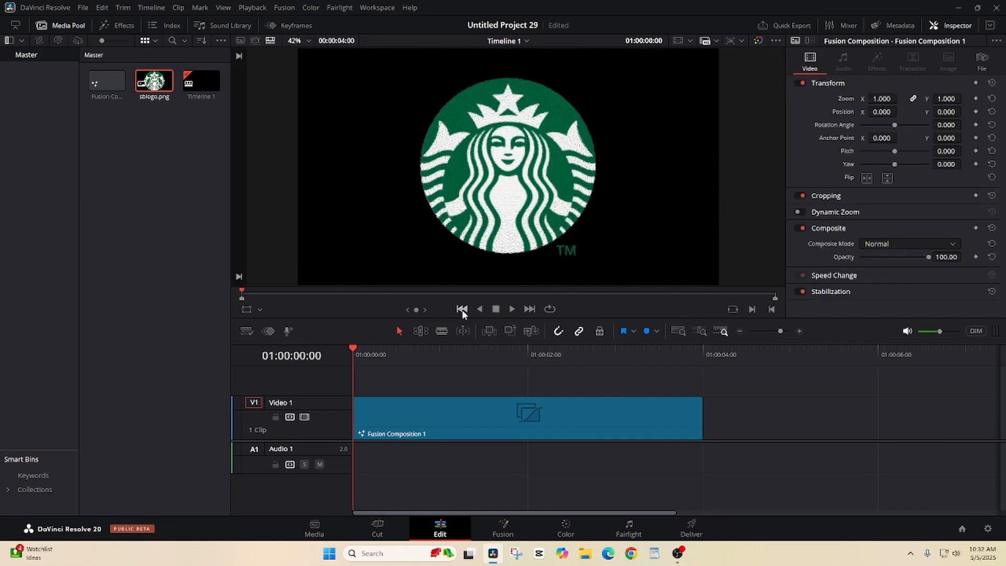
pyautogui.click(512, 310)
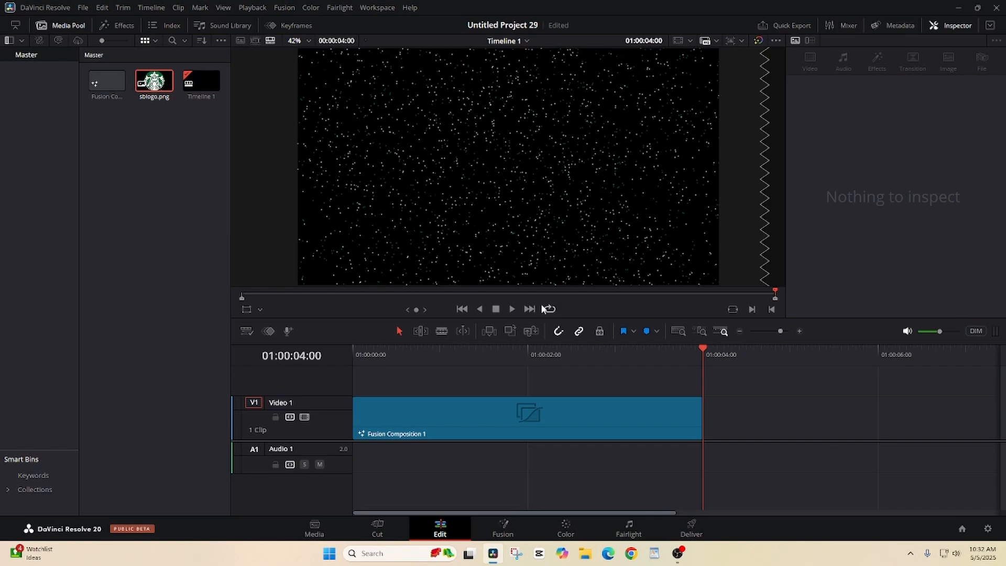
pyautogui.click(461, 310)
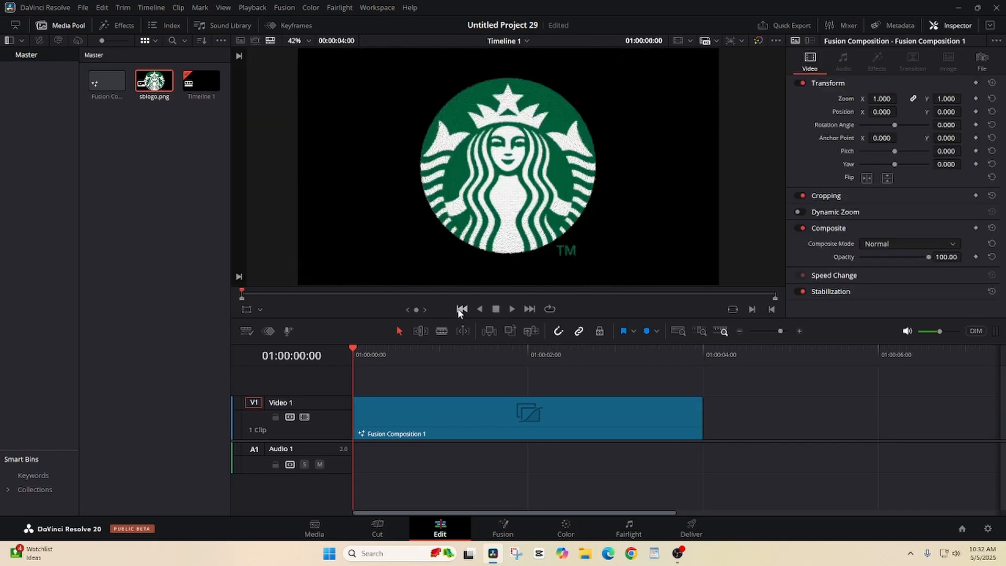
pyautogui.click(512, 310)
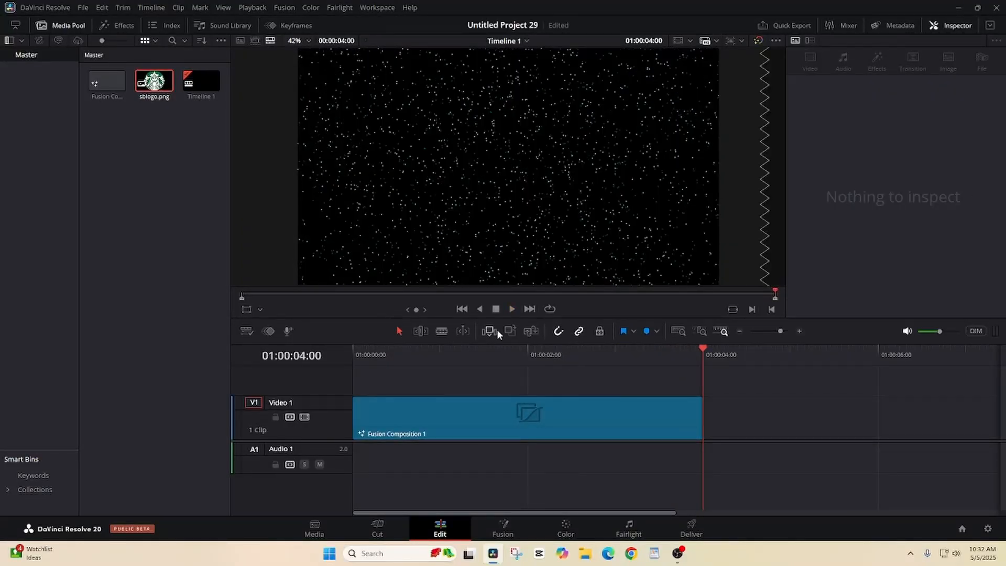
pyautogui.click(461, 309)
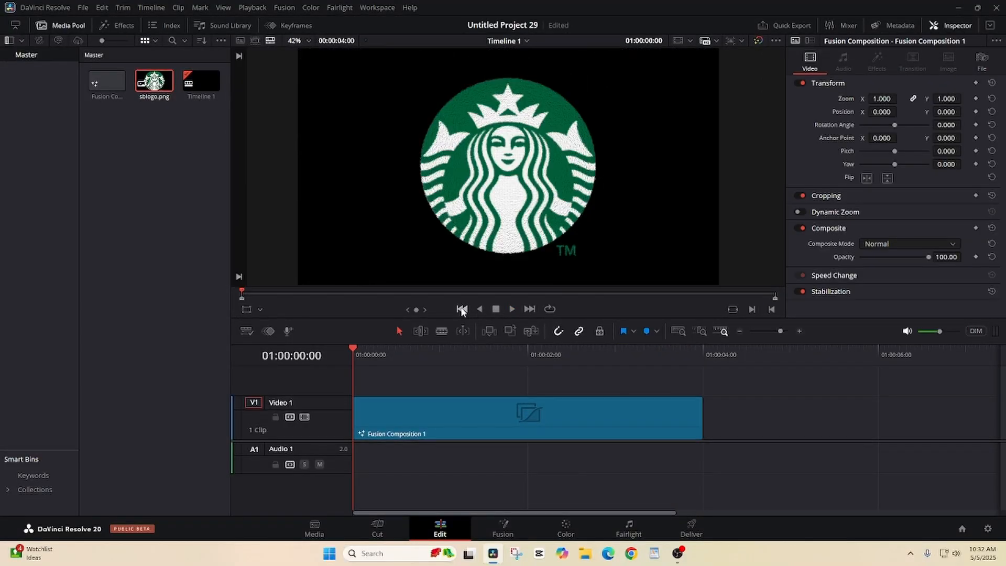
# Shift Fusion Composition 1 about 22 frames forward and place sblogo.png on the track above at the timeline's start
pyautogui.moveTo(482, 407); pyautogui.dragTo(565, 407)
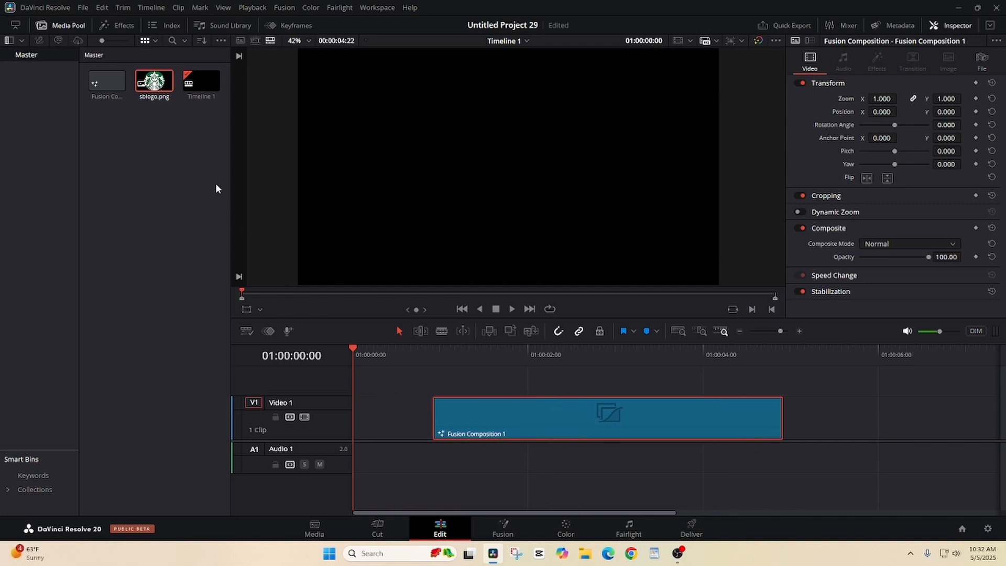
pyautogui.click(154, 82)
pyautogui.moveTo(154, 81); pyautogui.dragTo(356, 383)
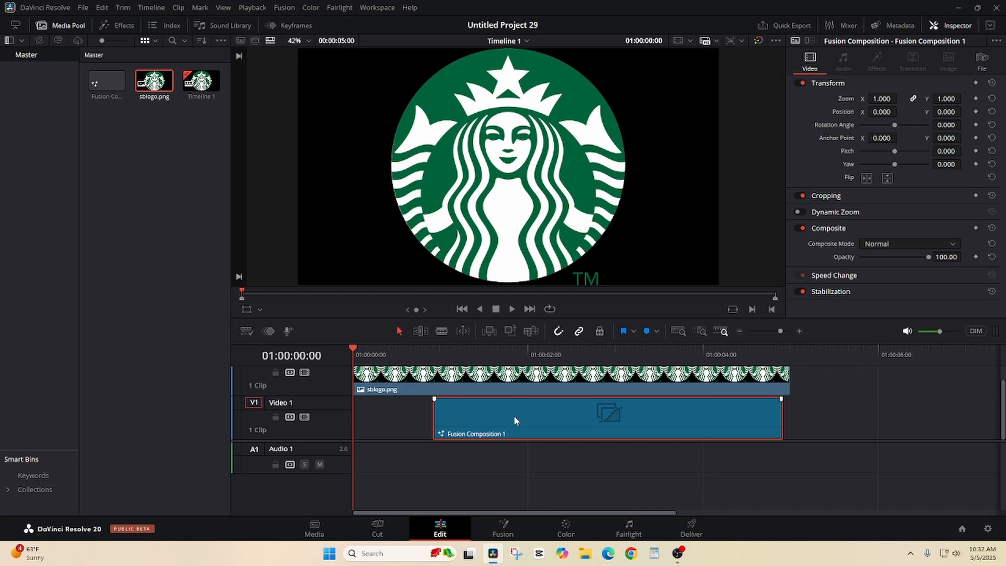
# Scale the sblogo.png clip to a zoom of 0.770 to match the particle logo's size, and save the project
pyautogui.click(412, 378)
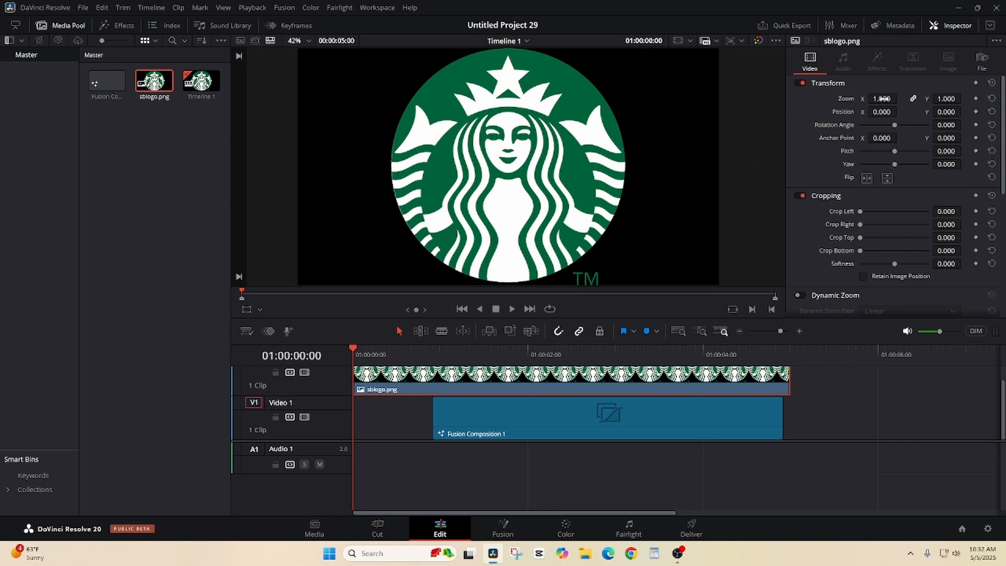
pyautogui.moveTo(882, 99); pyautogui.dragTo(775, 98)
pyautogui.click(479, 350)
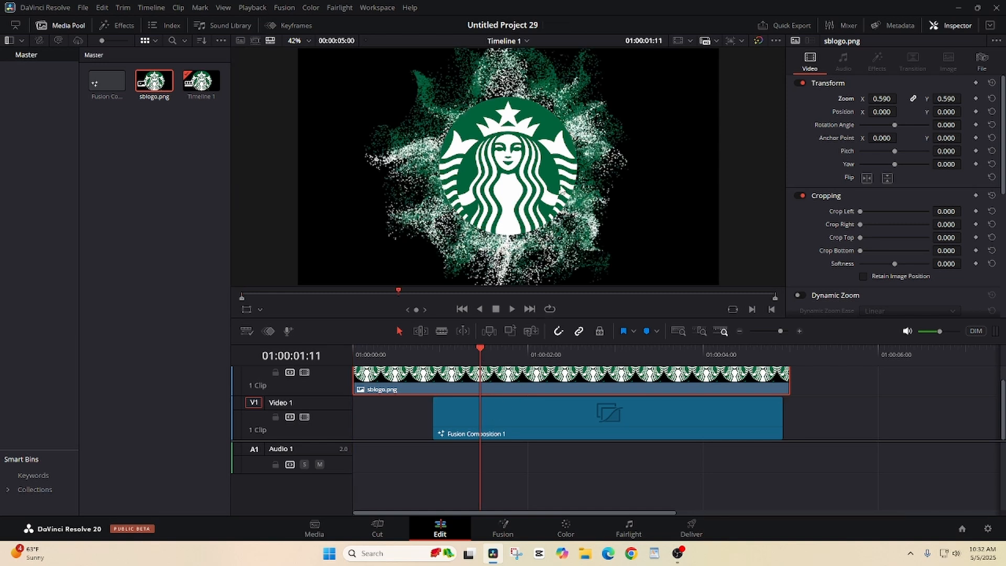
pyautogui.moveTo(882, 98); pyautogui.dragTo(913, 98)
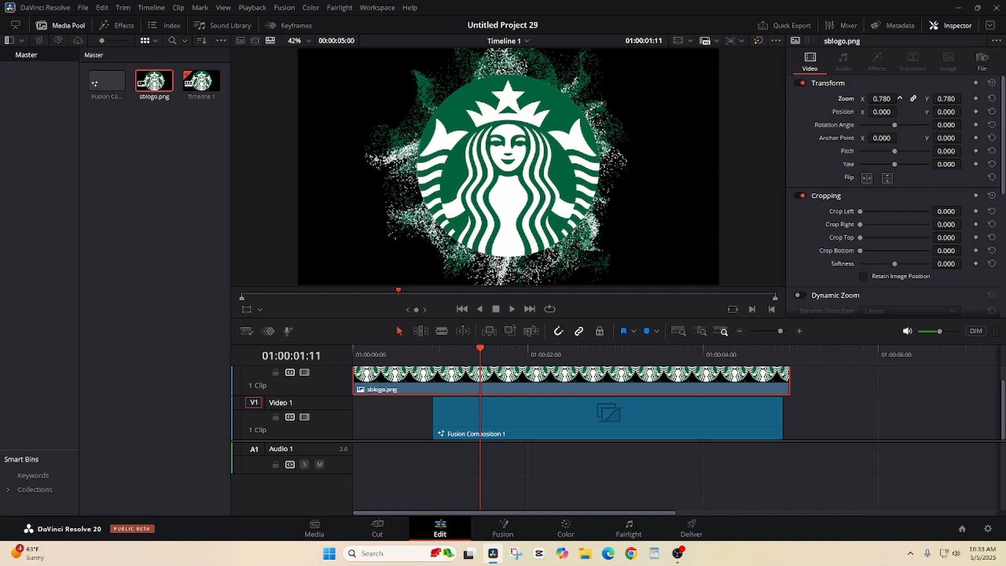
pyautogui.moveTo(475, 345); pyautogui.dragTo(440, 356)
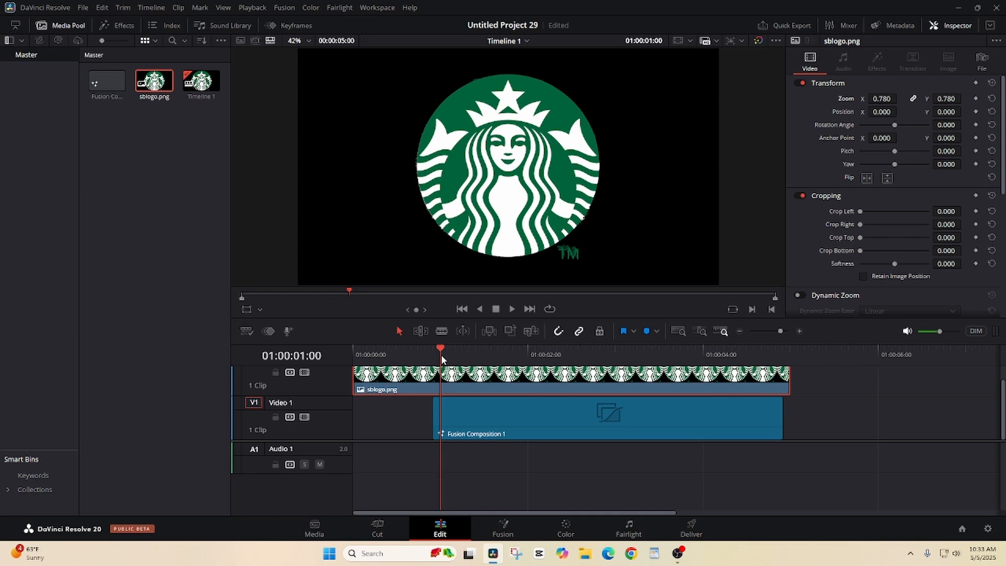
pyautogui.hotkey('ctrl', 's')
pyautogui.moveTo(886, 100)
pyautogui.mouseDown()
pyautogui.moveTo(876, 99)
pyautogui.moveTo(900, 98)
pyautogui.moveTo(880, 99)
pyautogui.mouseUp()
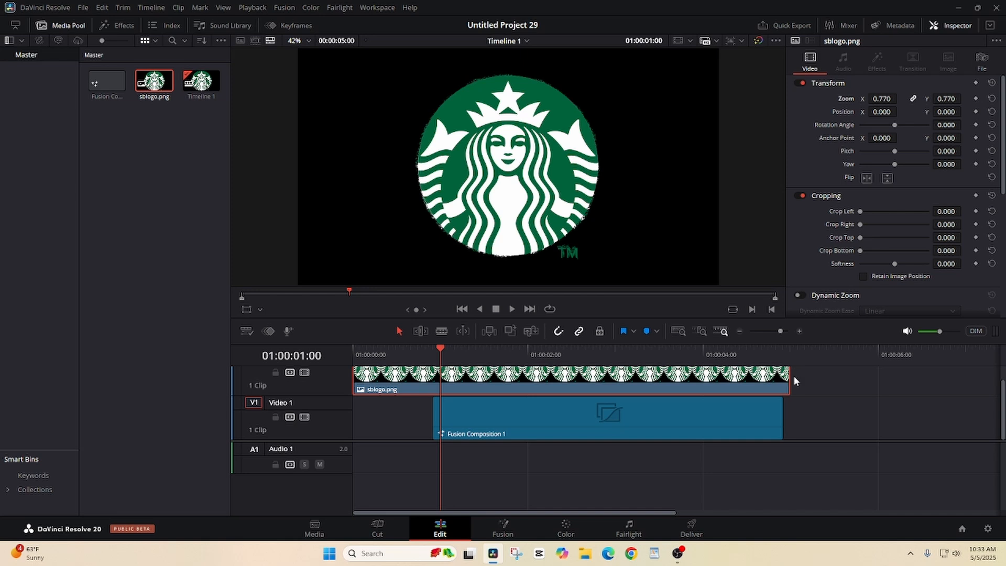
# Fit a shortened sblogo.png clip on Video 1 directly before Fusion Composition 1, and preview the sequence from the start
pyautogui.moveTo(789, 377); pyautogui.dragTo(410, 413)
pyautogui.click(402, 378)
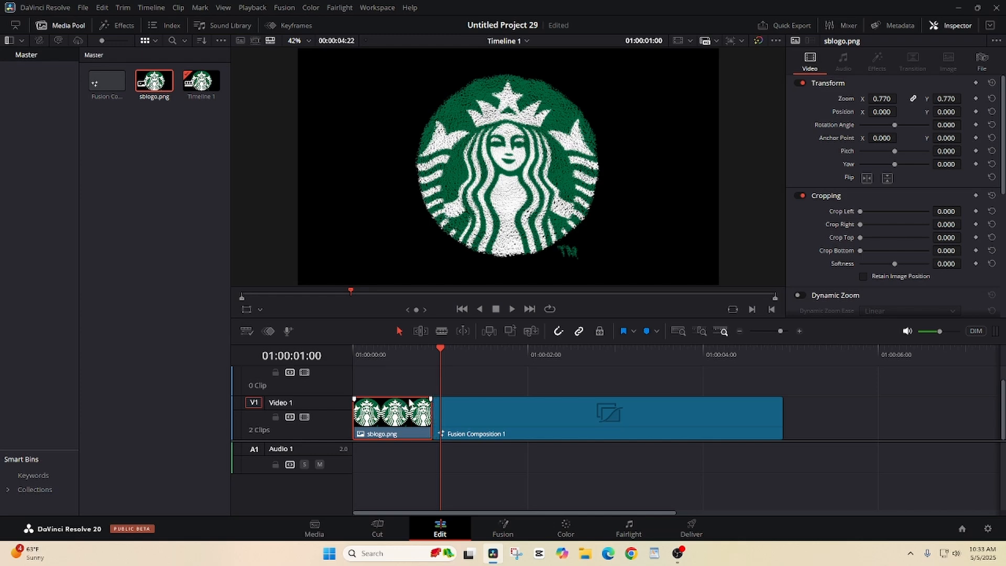
pyautogui.moveTo(438, 354); pyautogui.dragTo(347, 363)
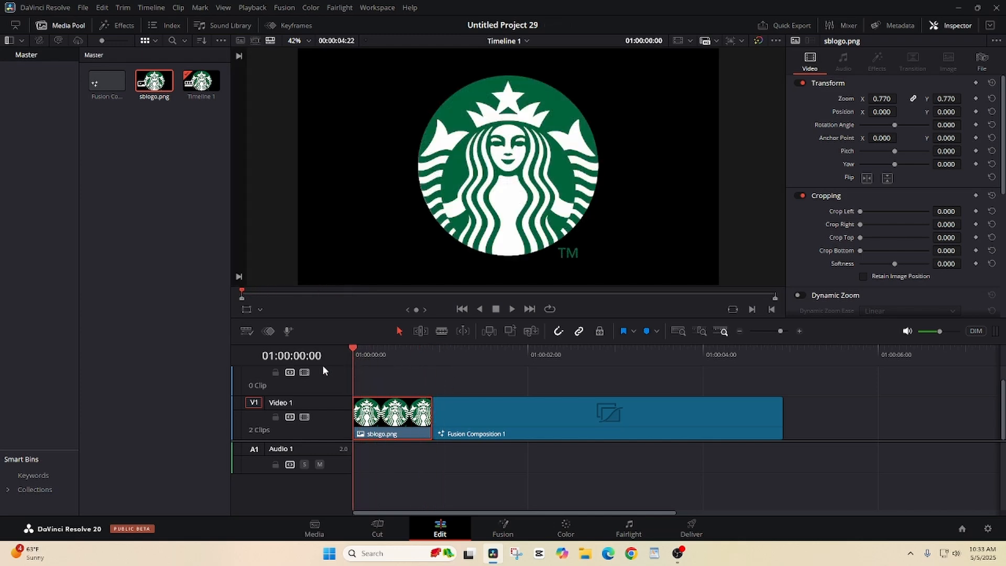
pyautogui.click(513, 310)
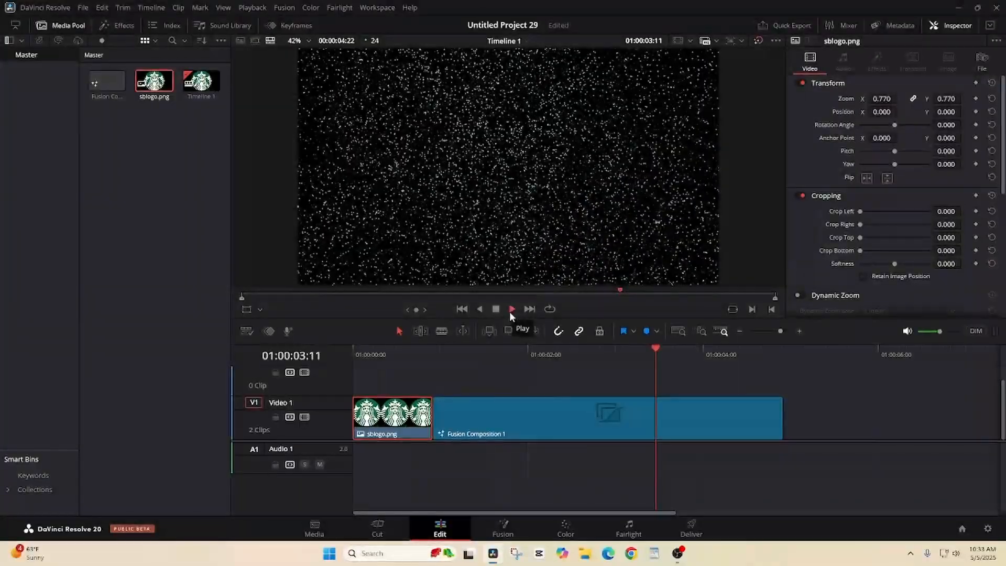
pyautogui.click(461, 310)
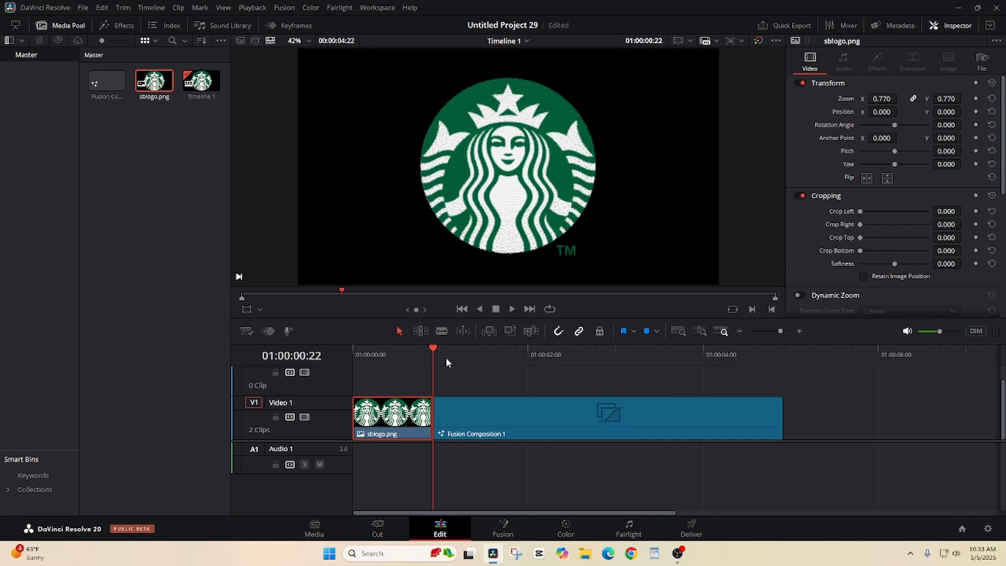
pyautogui.click(461, 309)
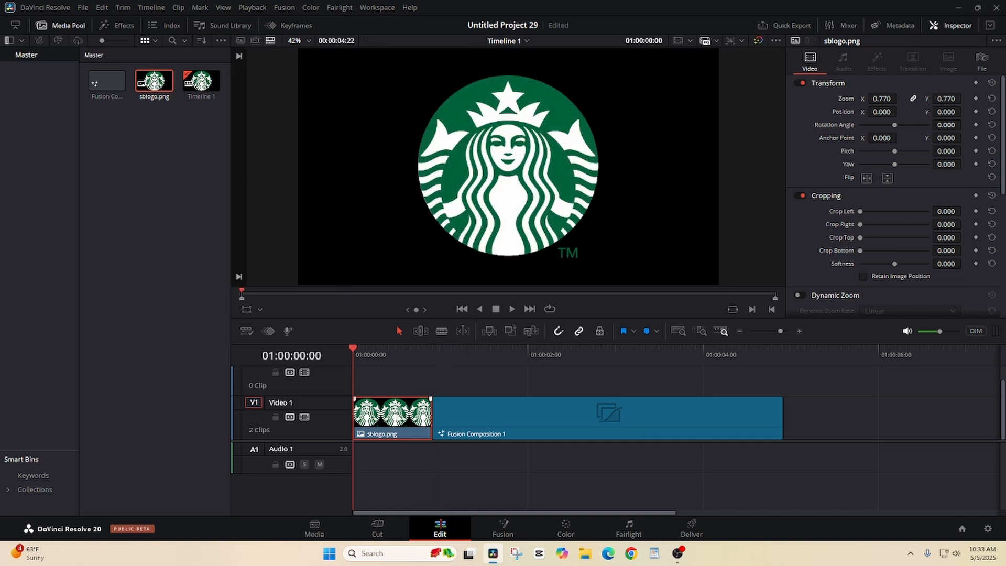
# Find the Slide video transition in the effects library and apply it to the start of the sblogo.png clip
pyautogui.click(117, 25)
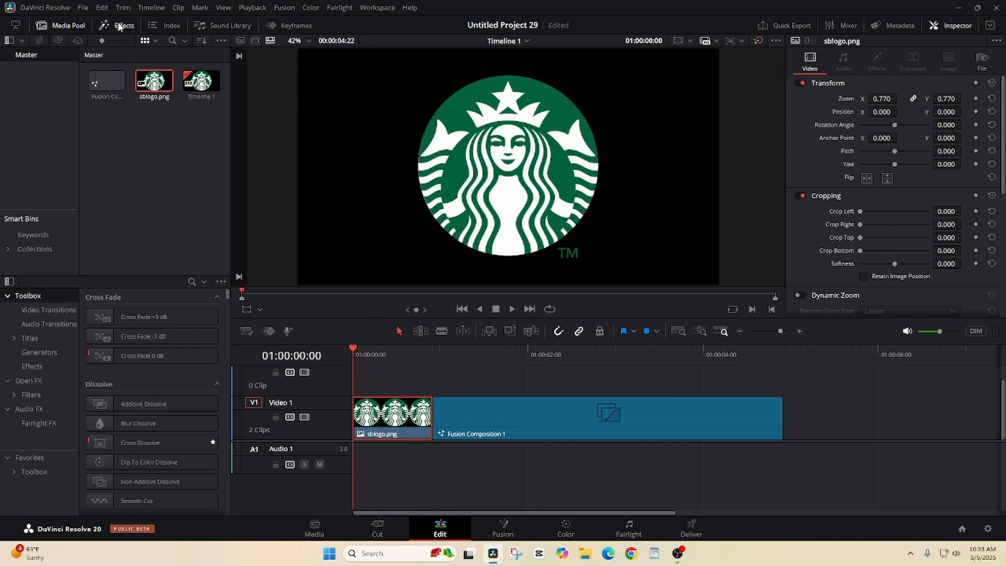
pyautogui.click(191, 282)
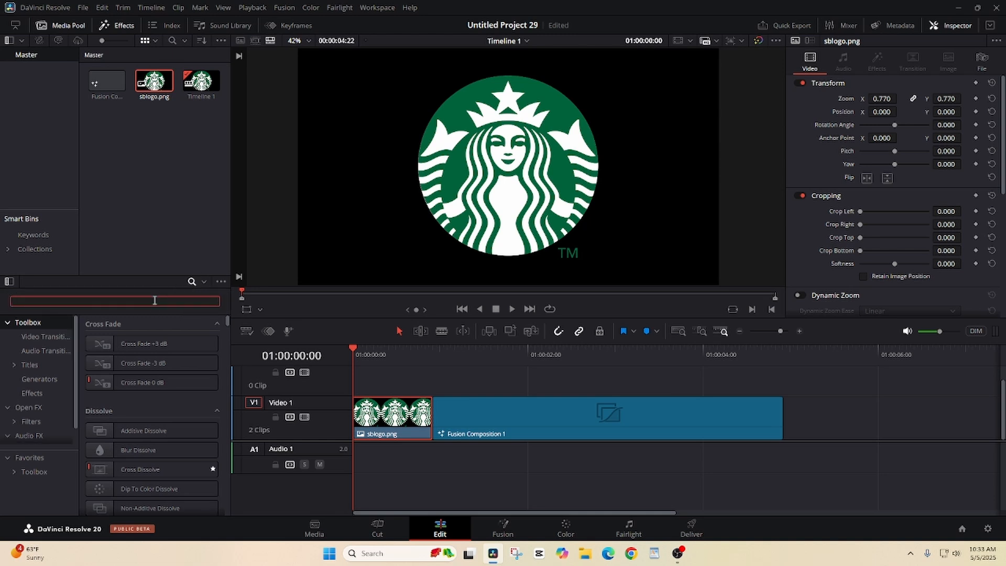
pyautogui.write('slide')
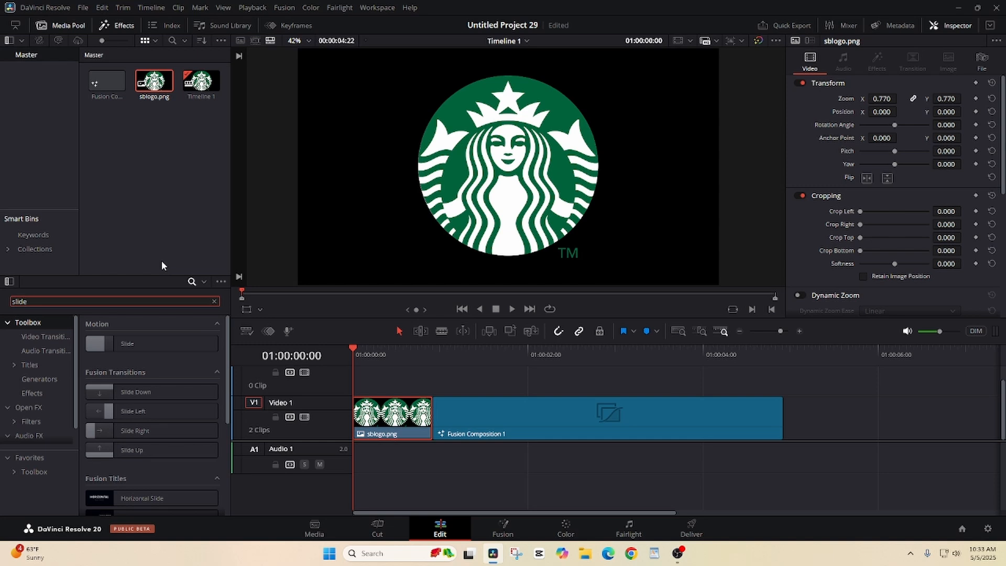
pyautogui.moveTo(112, 346); pyautogui.dragTo(366, 417)
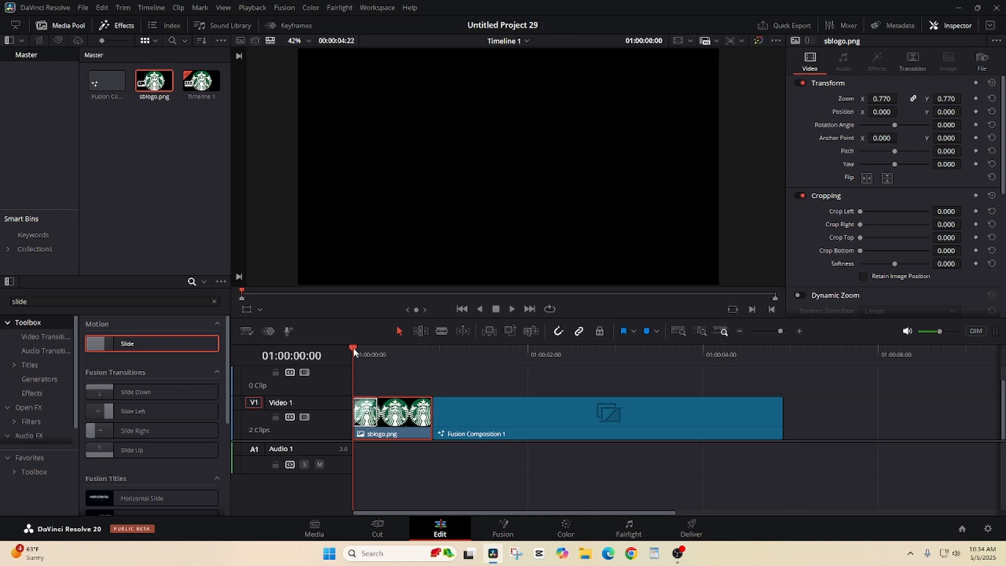
# Roll the cut between sblogo.png and Fusion Composition 1 to about 01:00:01:04, previewing the sequence from the start before and after
pyautogui.moveTo(354, 351); pyautogui.dragTo(303, 364)
pyautogui.click(512, 309)
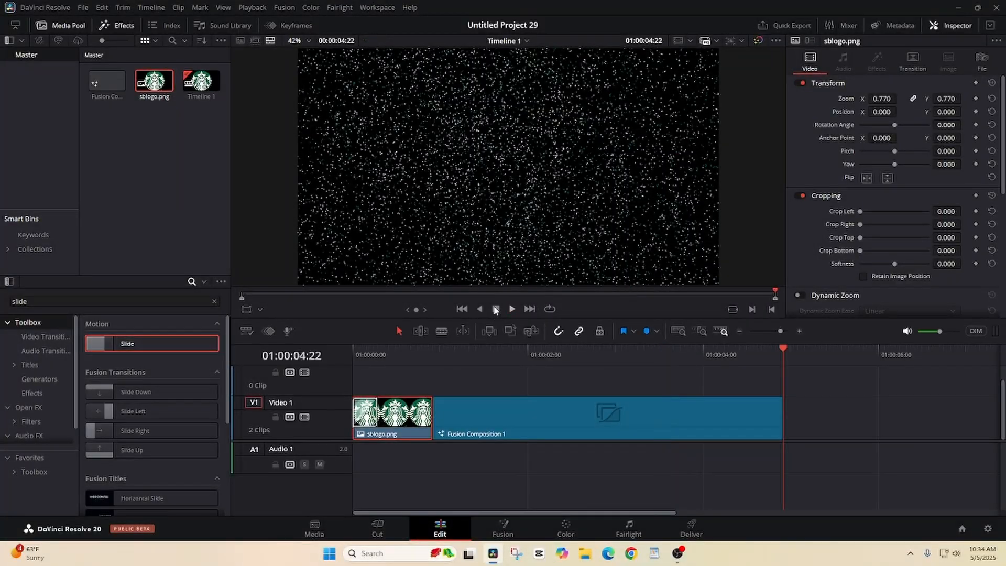
pyautogui.moveTo(433, 417); pyautogui.dragTo(460, 415)
pyautogui.press('space')
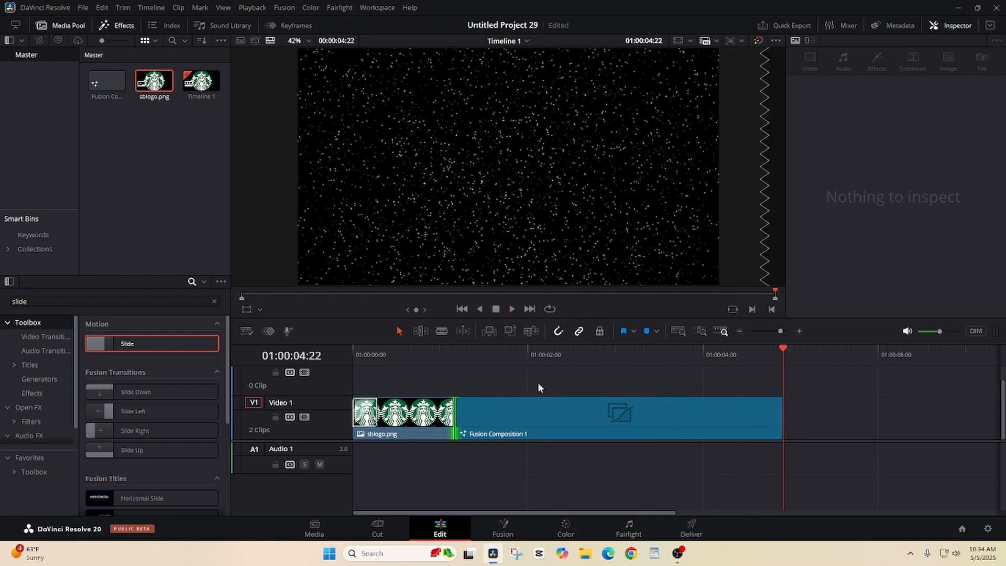
pyautogui.click(462, 309)
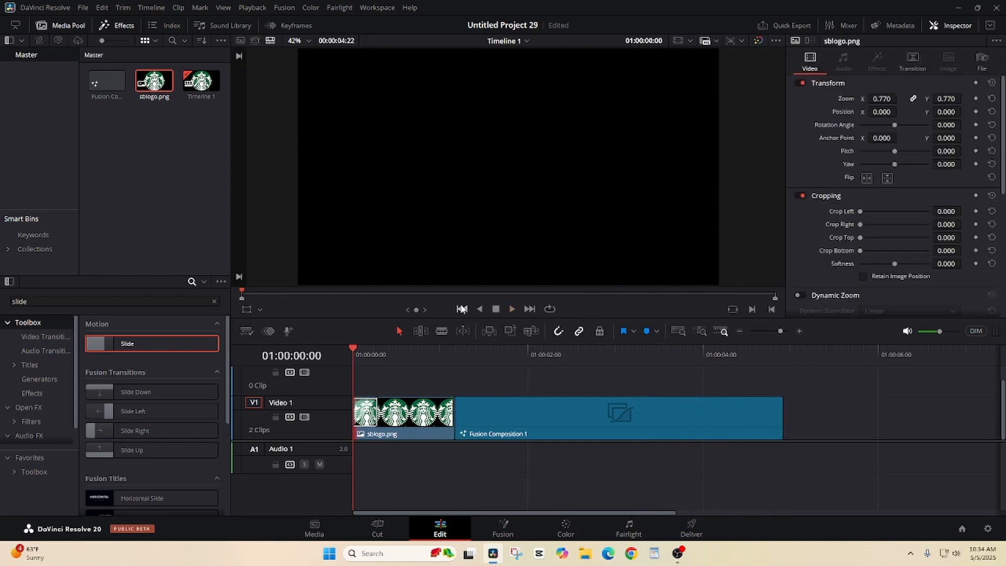
pyautogui.click(509, 308)
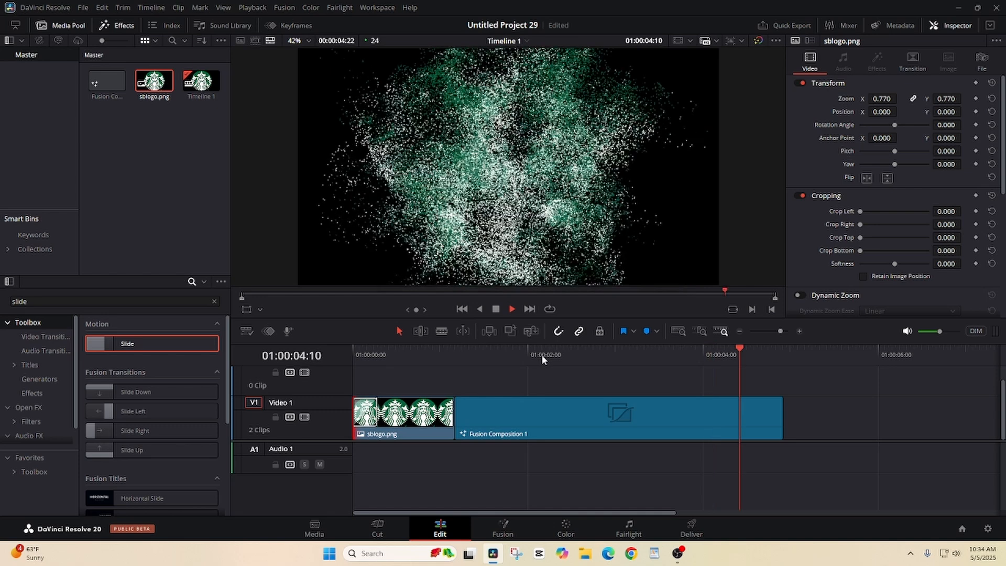
# Replay the sequence from the start several times to examine the logo's slide-in and its dispersal into particles
pyautogui.click(462, 309)
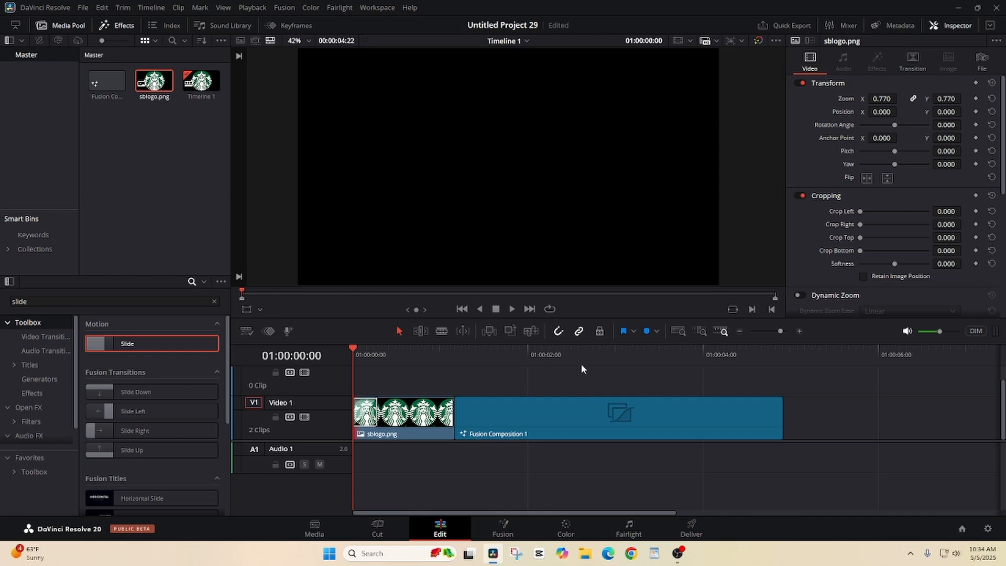
pyautogui.click(513, 310)
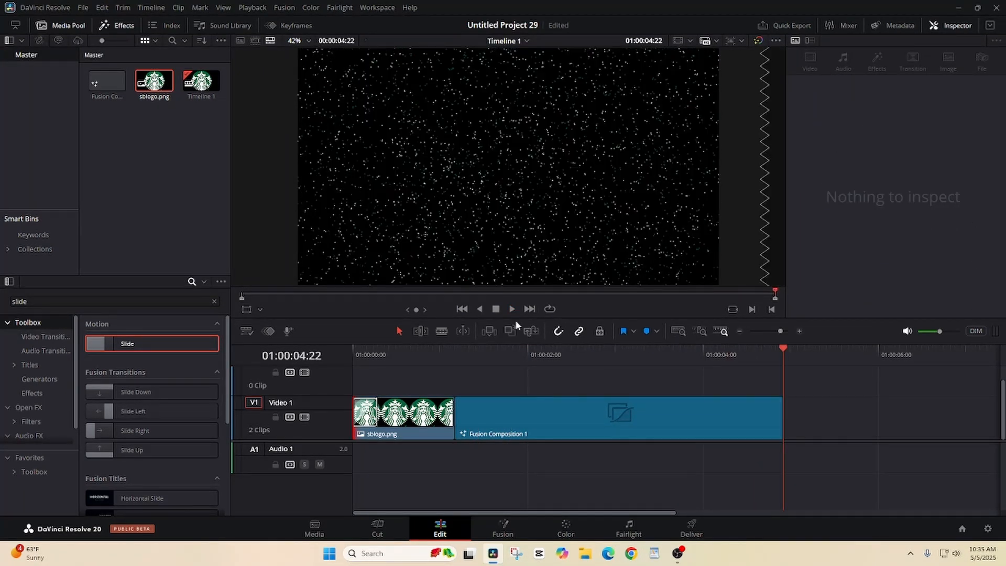
pyautogui.click(461, 310)
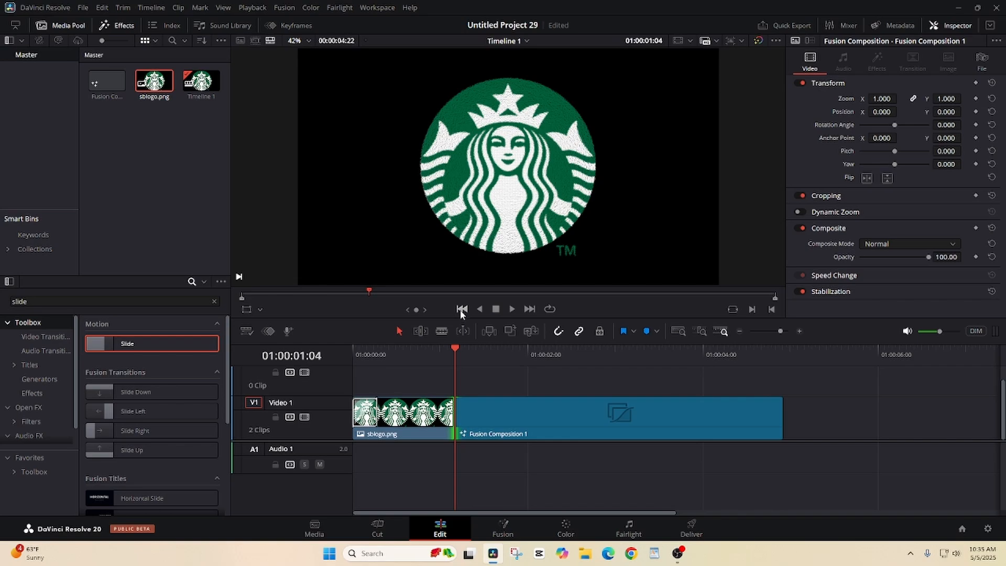
pyautogui.click(511, 310)
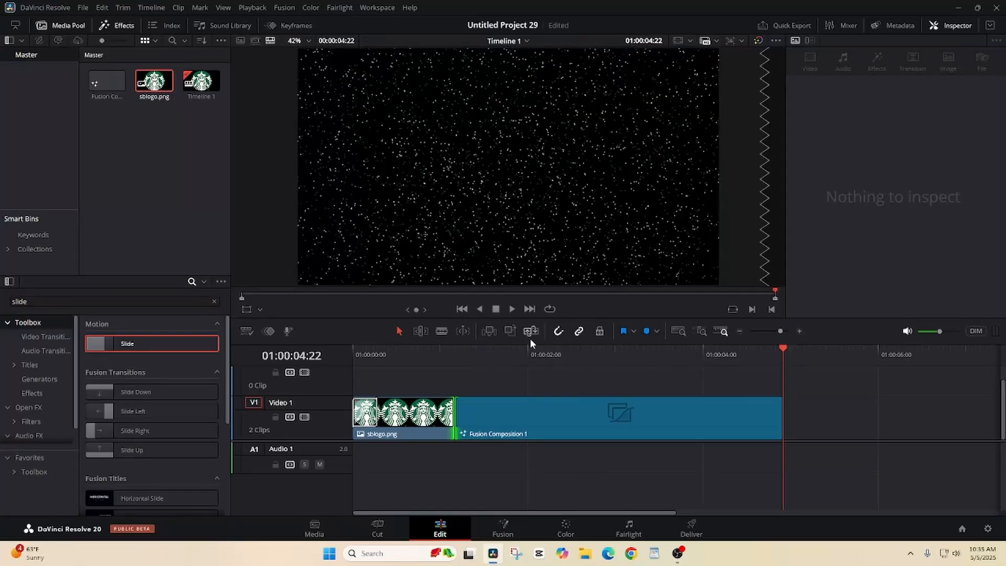
pyautogui.click(461, 309)
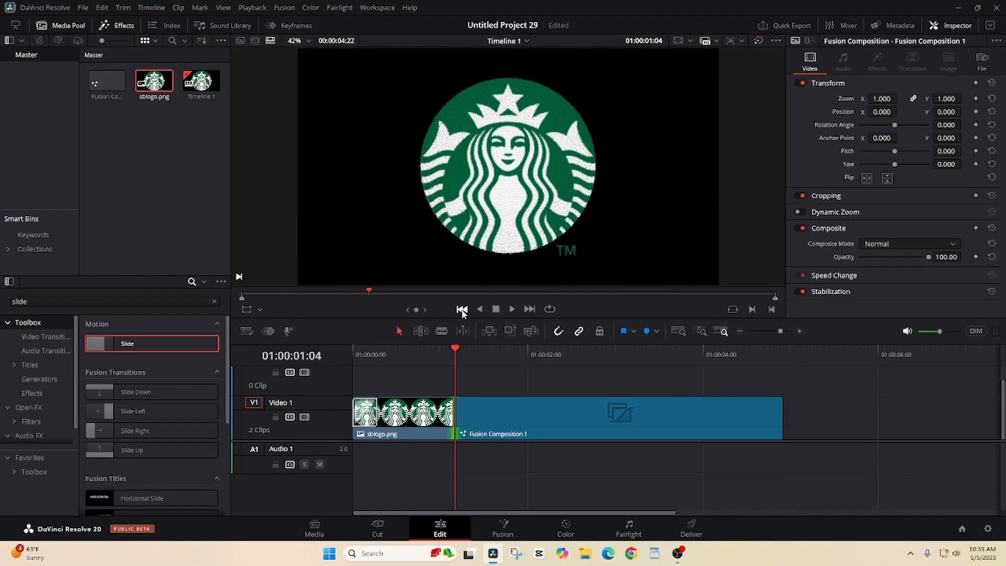
pyautogui.click(512, 309)
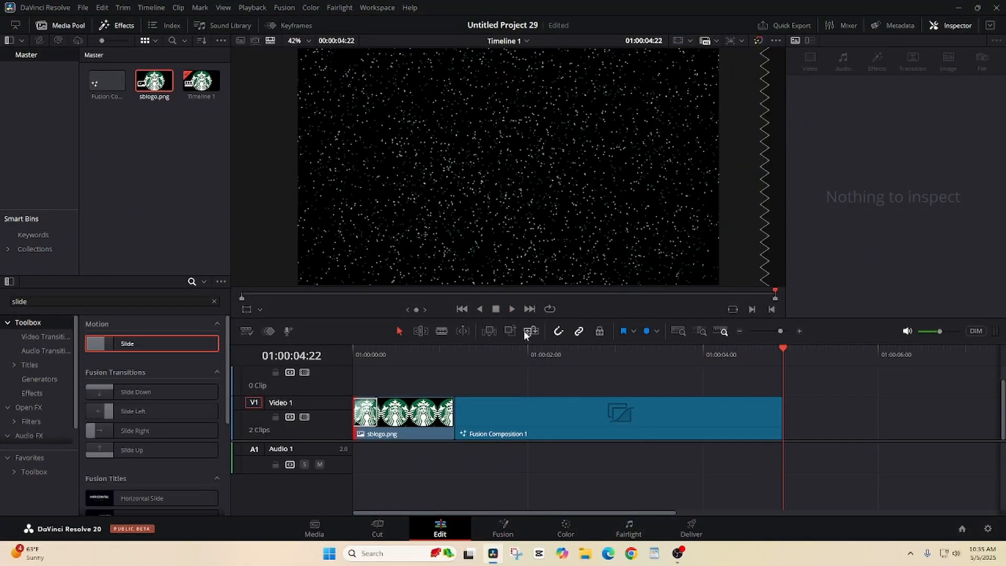
pyautogui.click(462, 310)
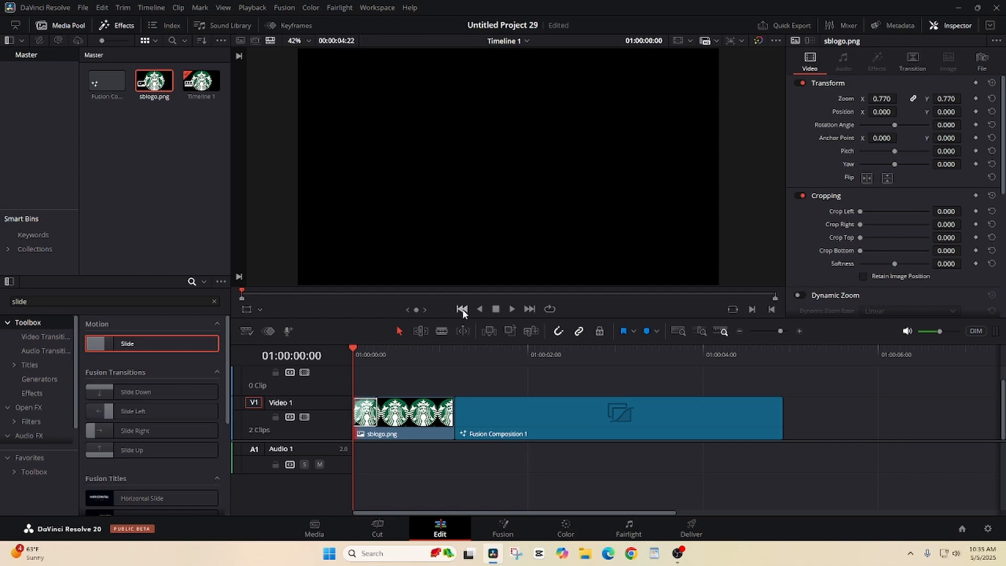
pyautogui.click(512, 310)
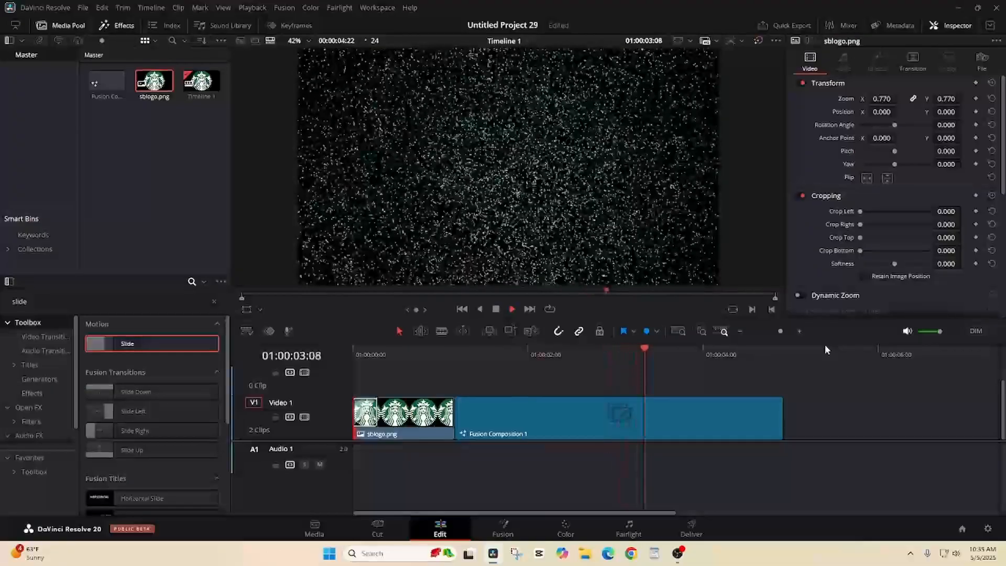
# Open Fusion Composition 1 on the Fusion page, move the logo node away from Transform1 and disconnect the two nodes
pyautogui.click(517, 529)
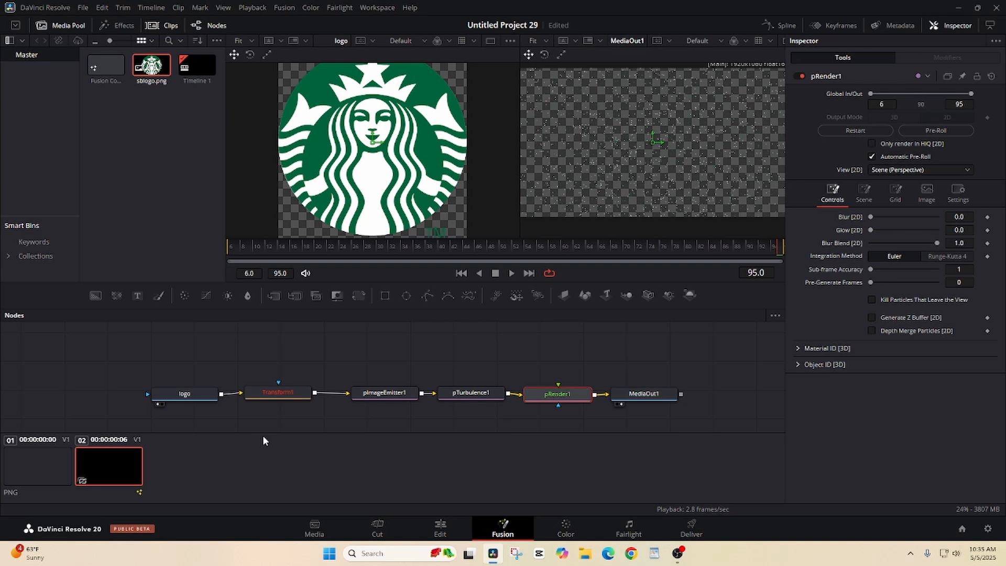
pyautogui.moveTo(183, 394); pyautogui.dragTo(133, 393)
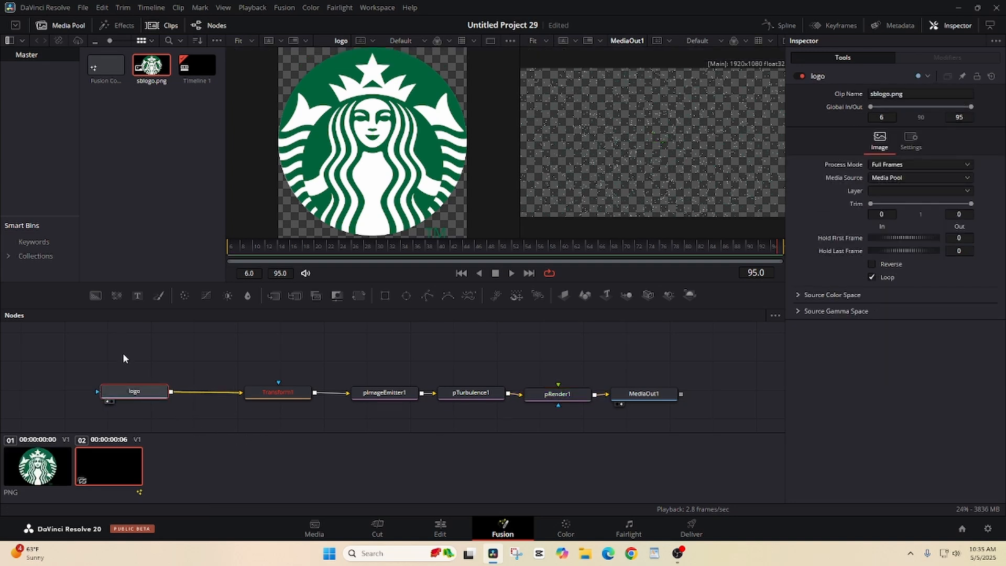
pyautogui.moveTo(226, 394); pyautogui.dragTo(233, 423)
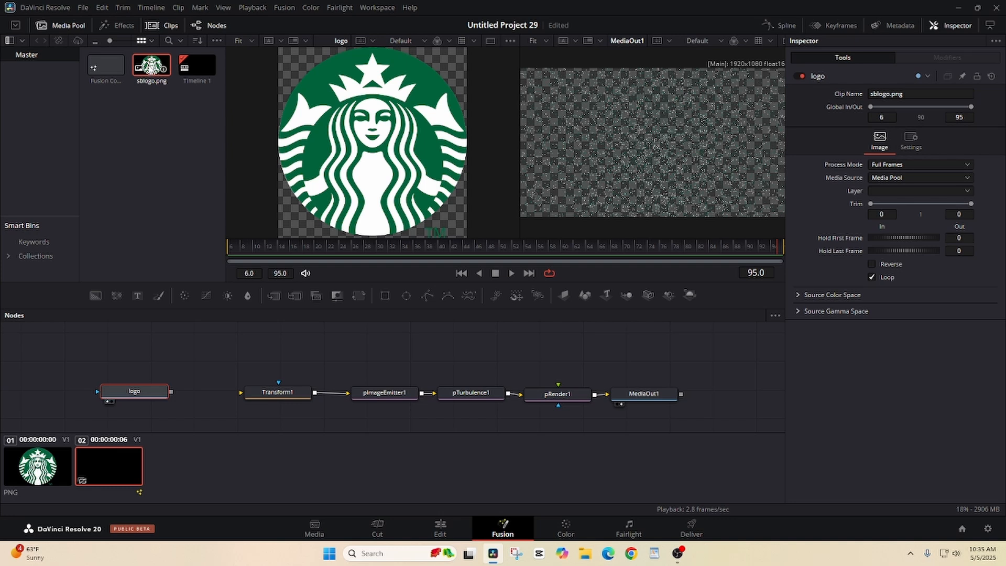
# Add sblogo.png from the media pool as a new media input node wired to Transform1, and remove that connection again
pyautogui.moveTo(151, 65); pyautogui.dragTo(241, 400)
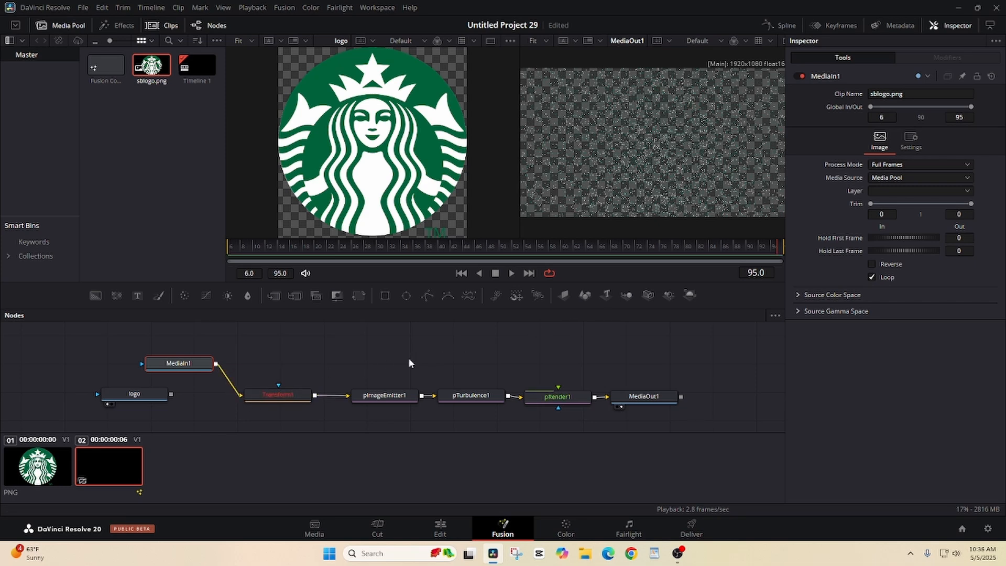
pyautogui.click(233, 386)
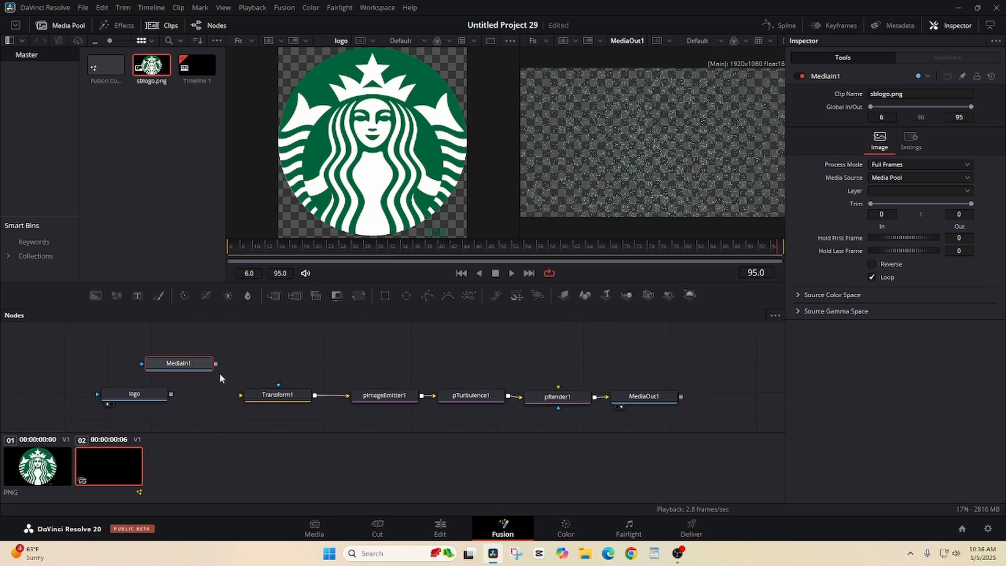
pyautogui.rightClick(187, 361)
pyautogui.click(281, 341)
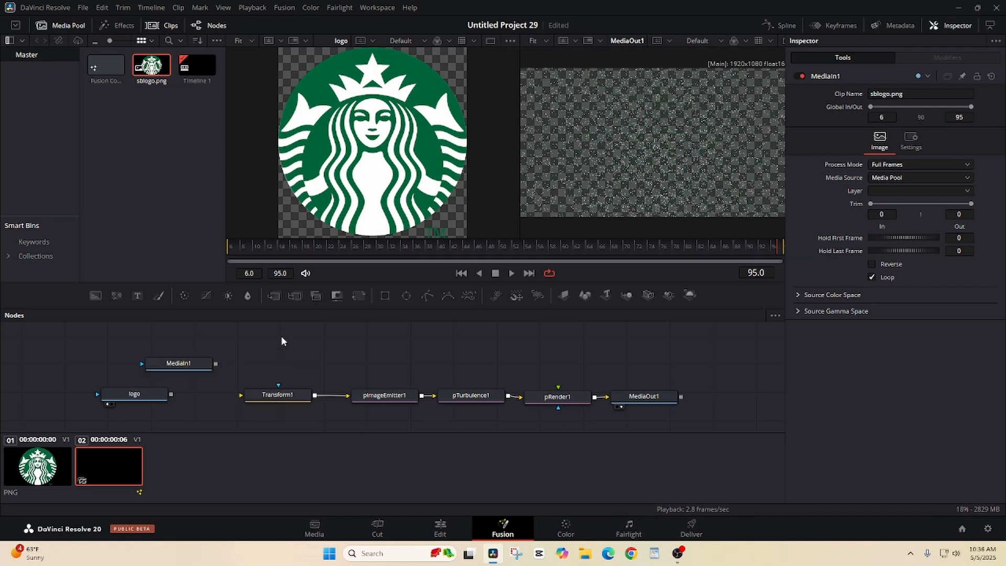